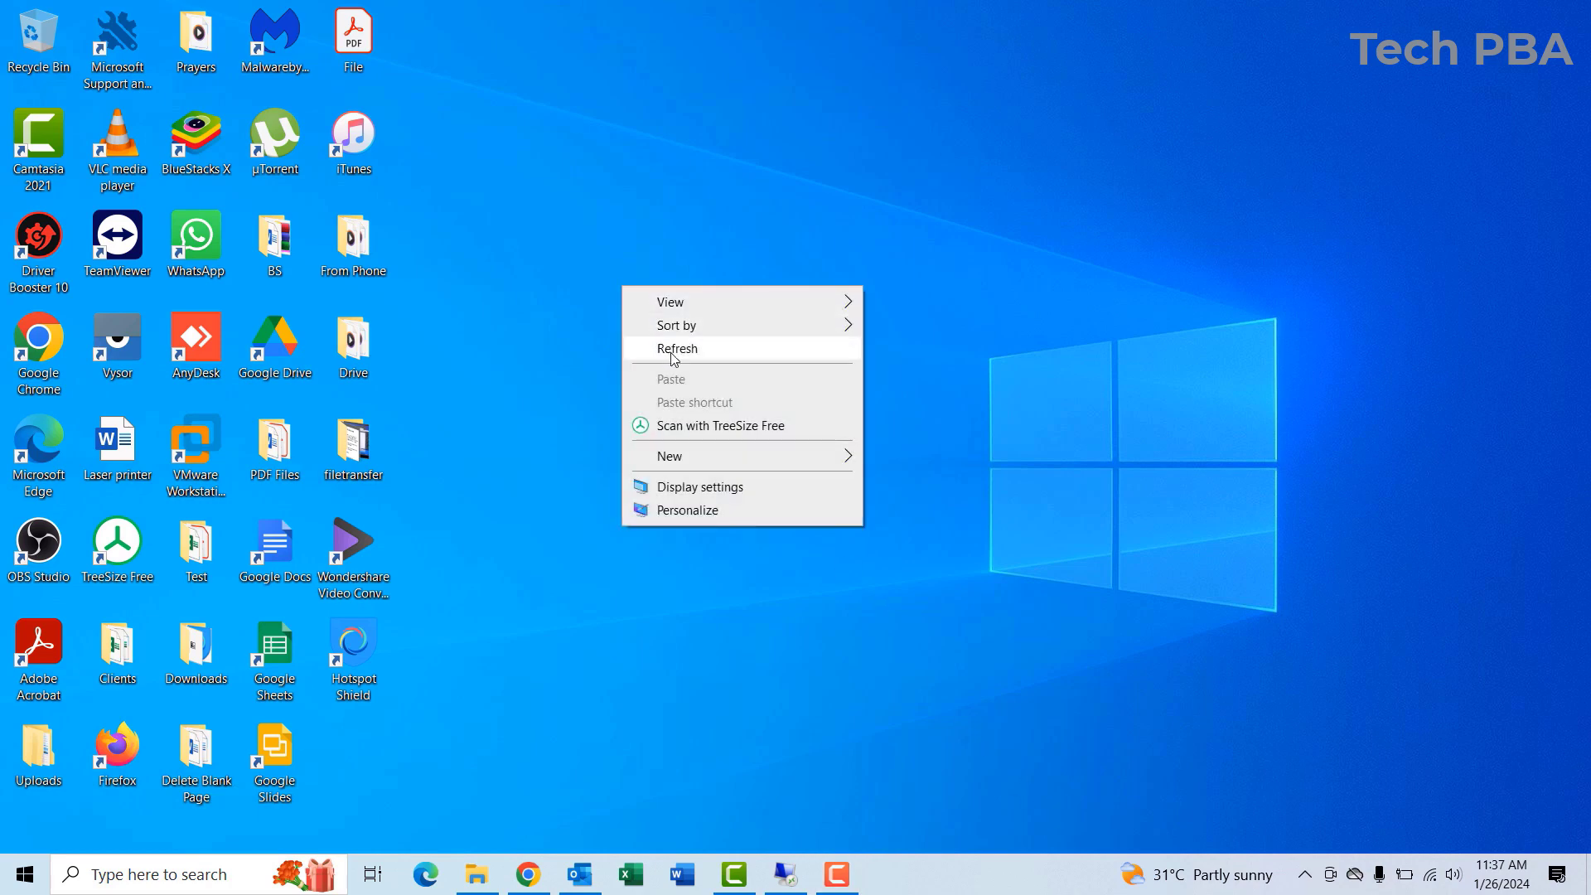
- Refresh the desktop from its right-click menu
left_click(669, 349)
right_click(586, 283)
left_click(640, 343)
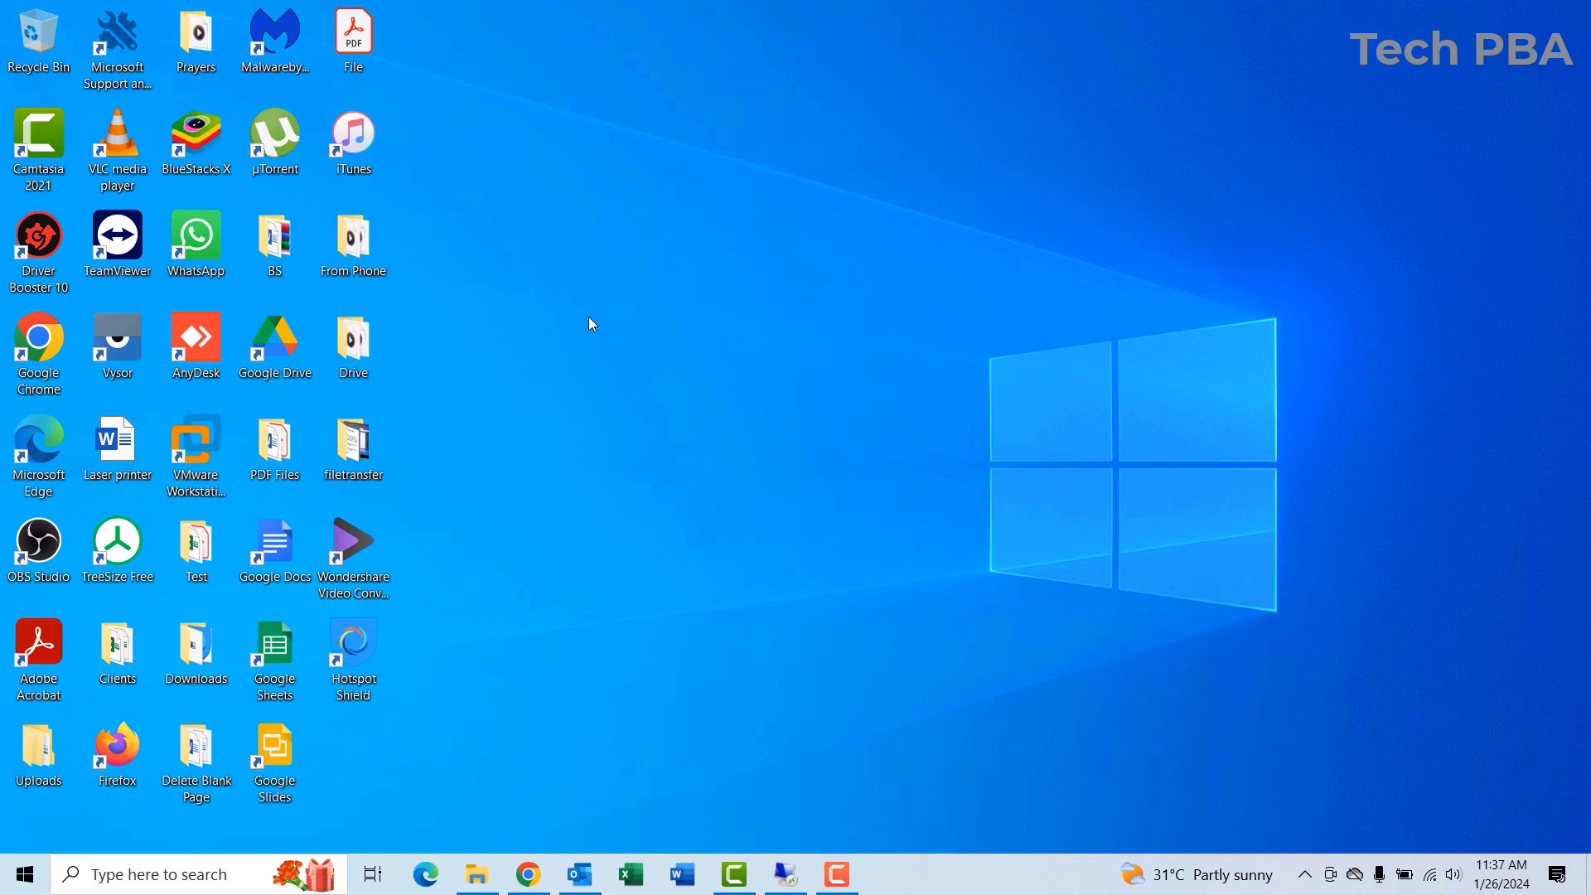
- Search Windows for 'maps' and launch the Maps app
left_click(152, 873)
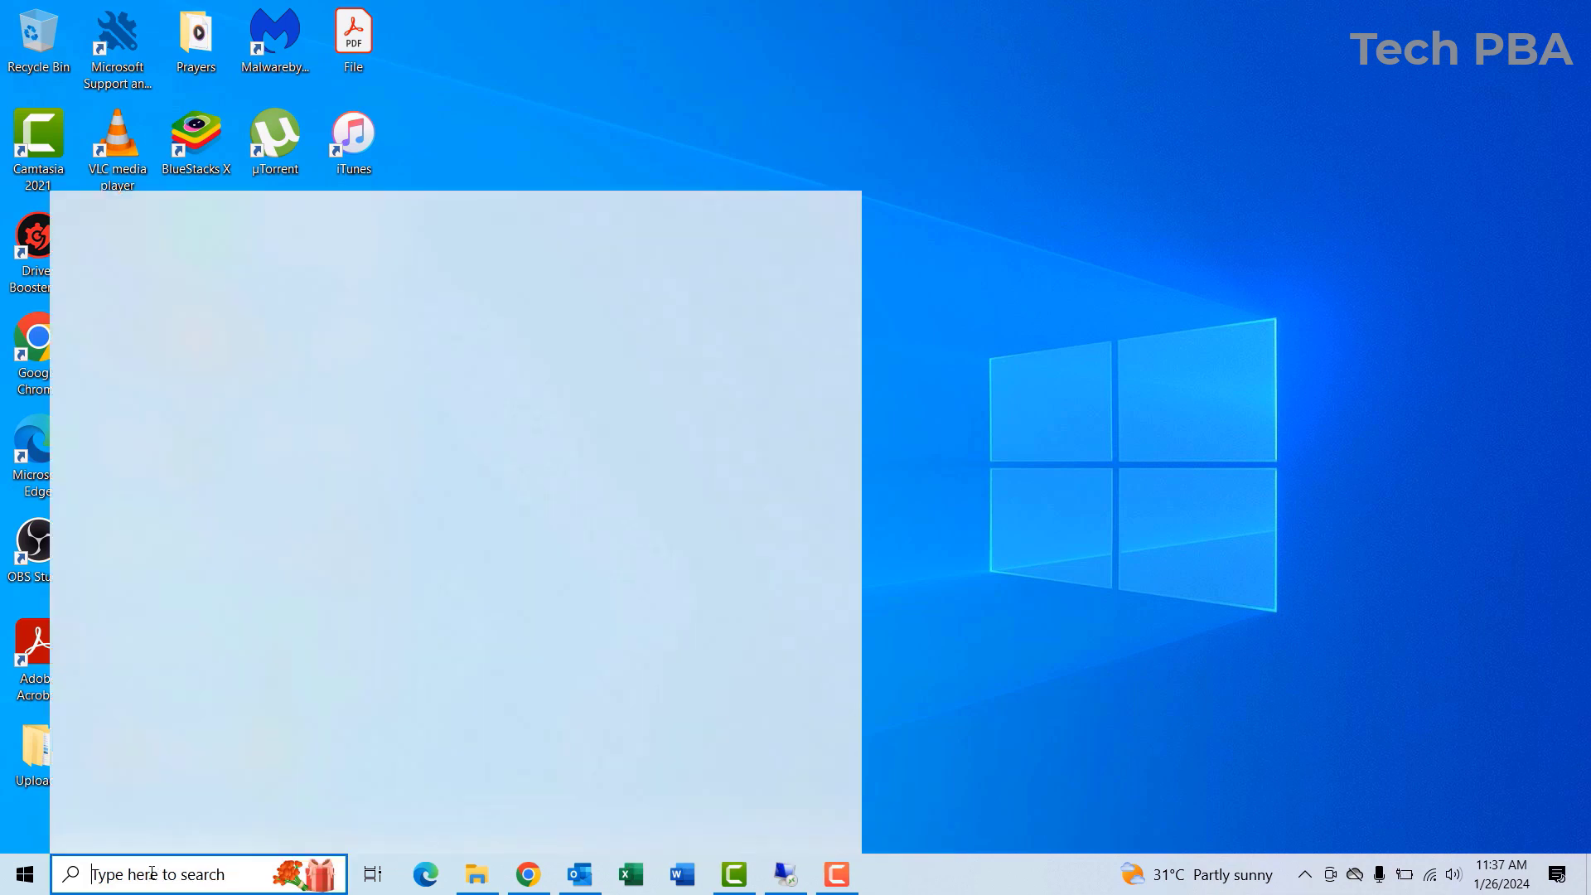
type("map")
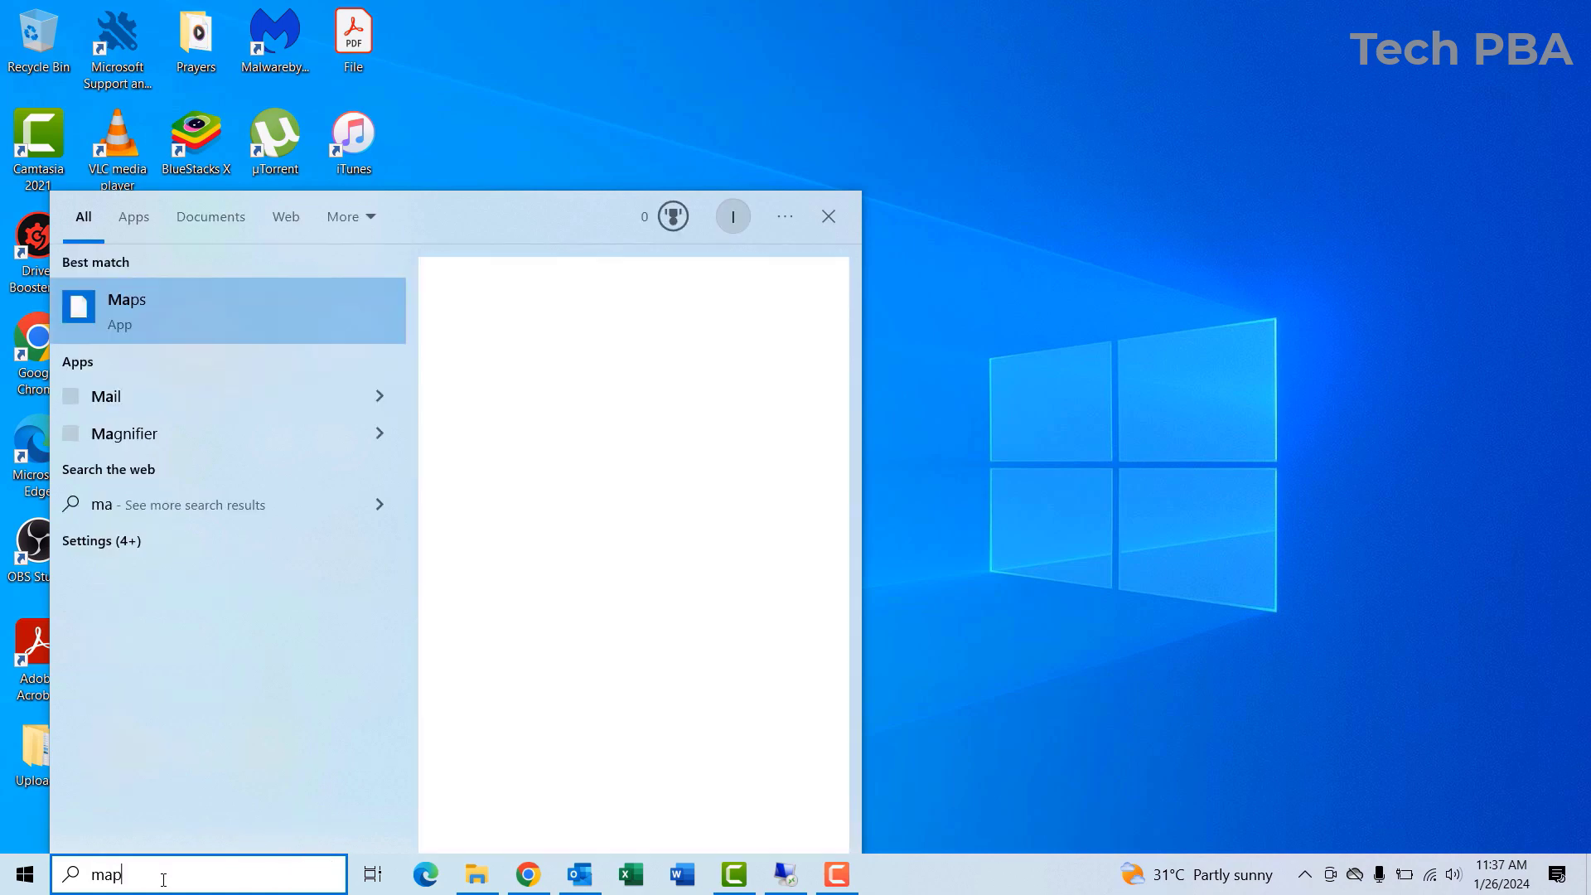
type("s")
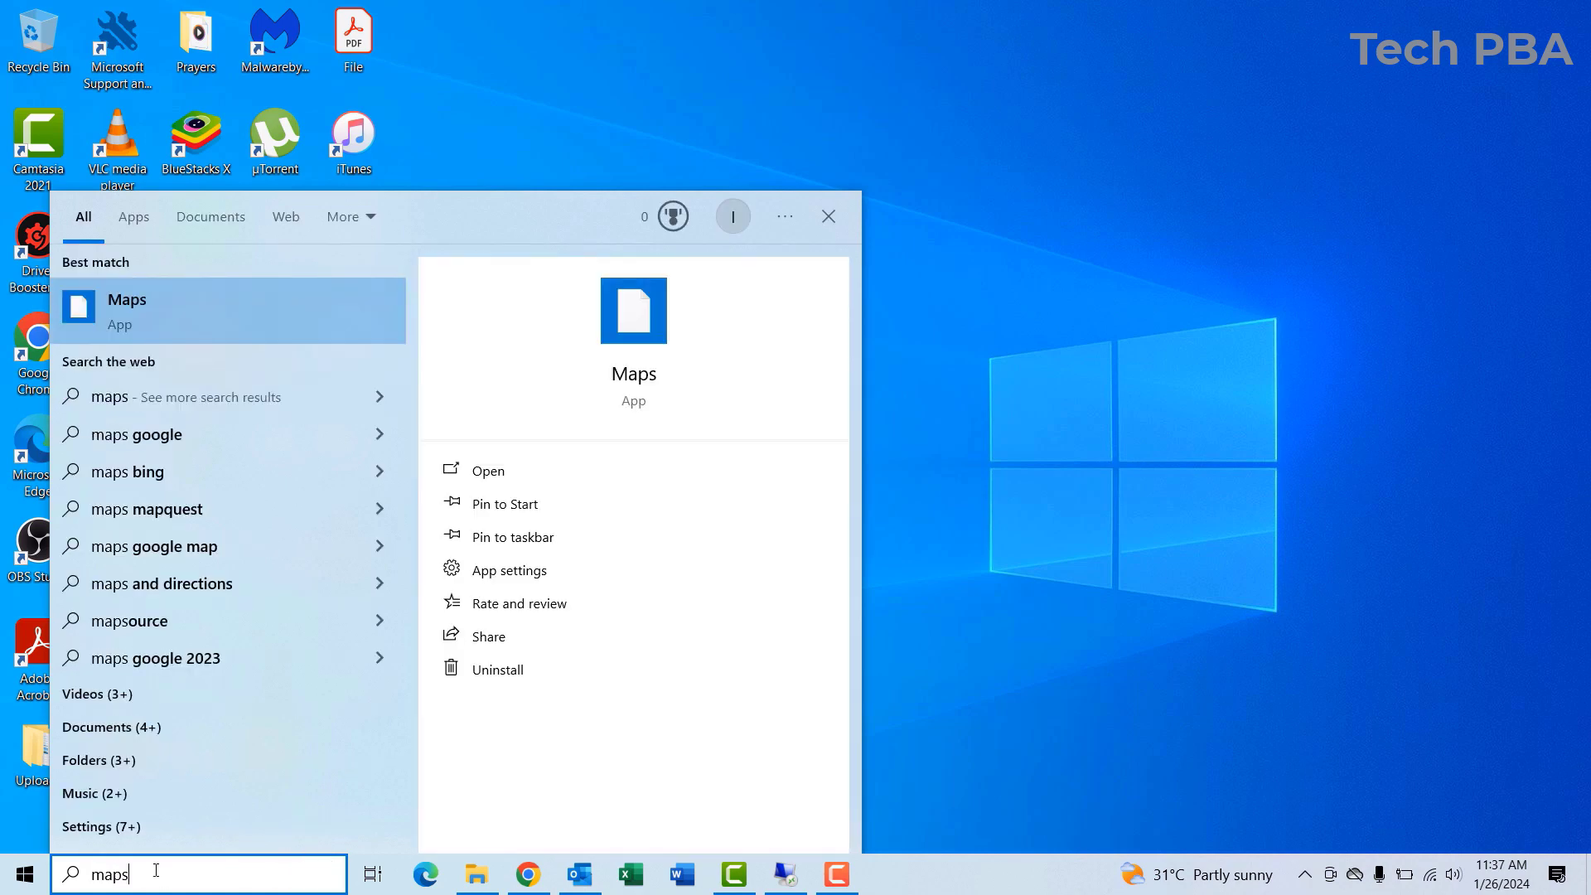
left_click(181, 312)
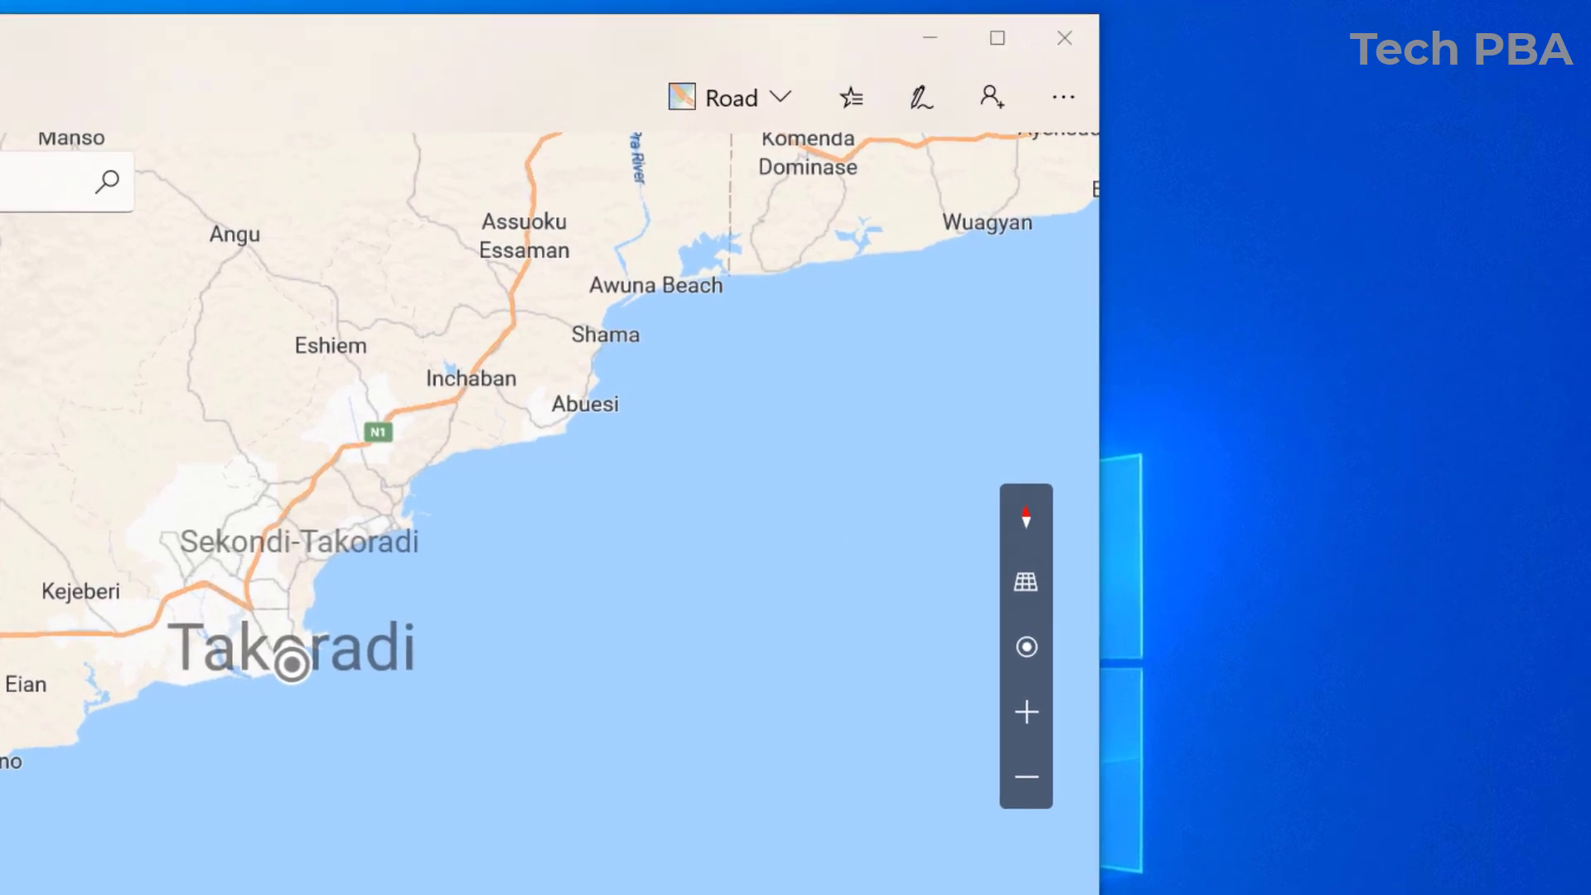
- Share the current map from Windows Maps through the Mail app
left_click(1063, 97)
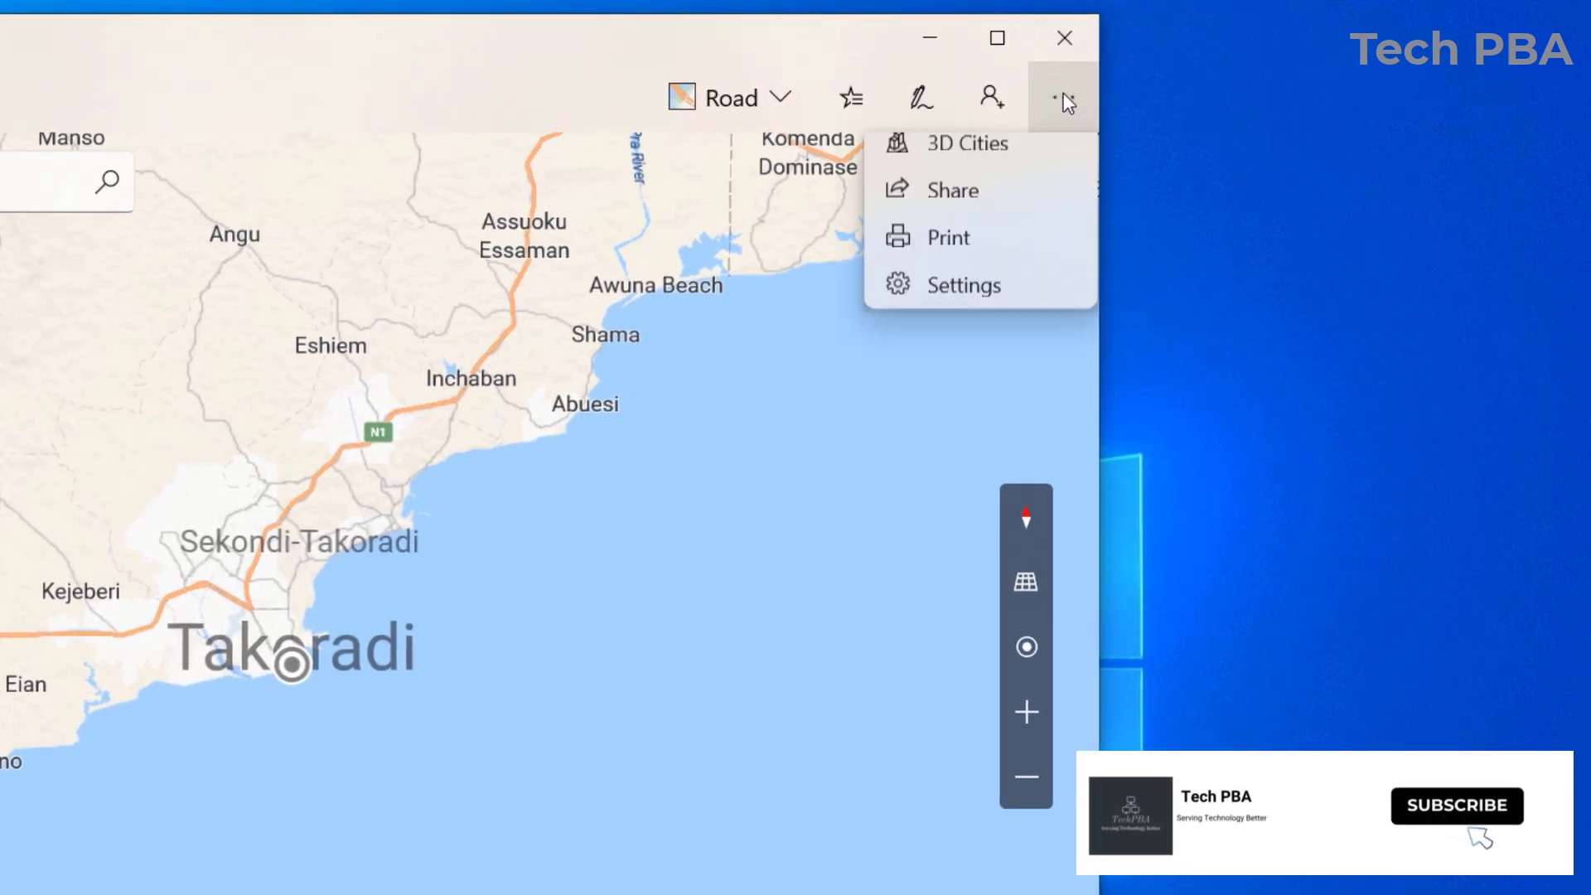
left_click(954, 260)
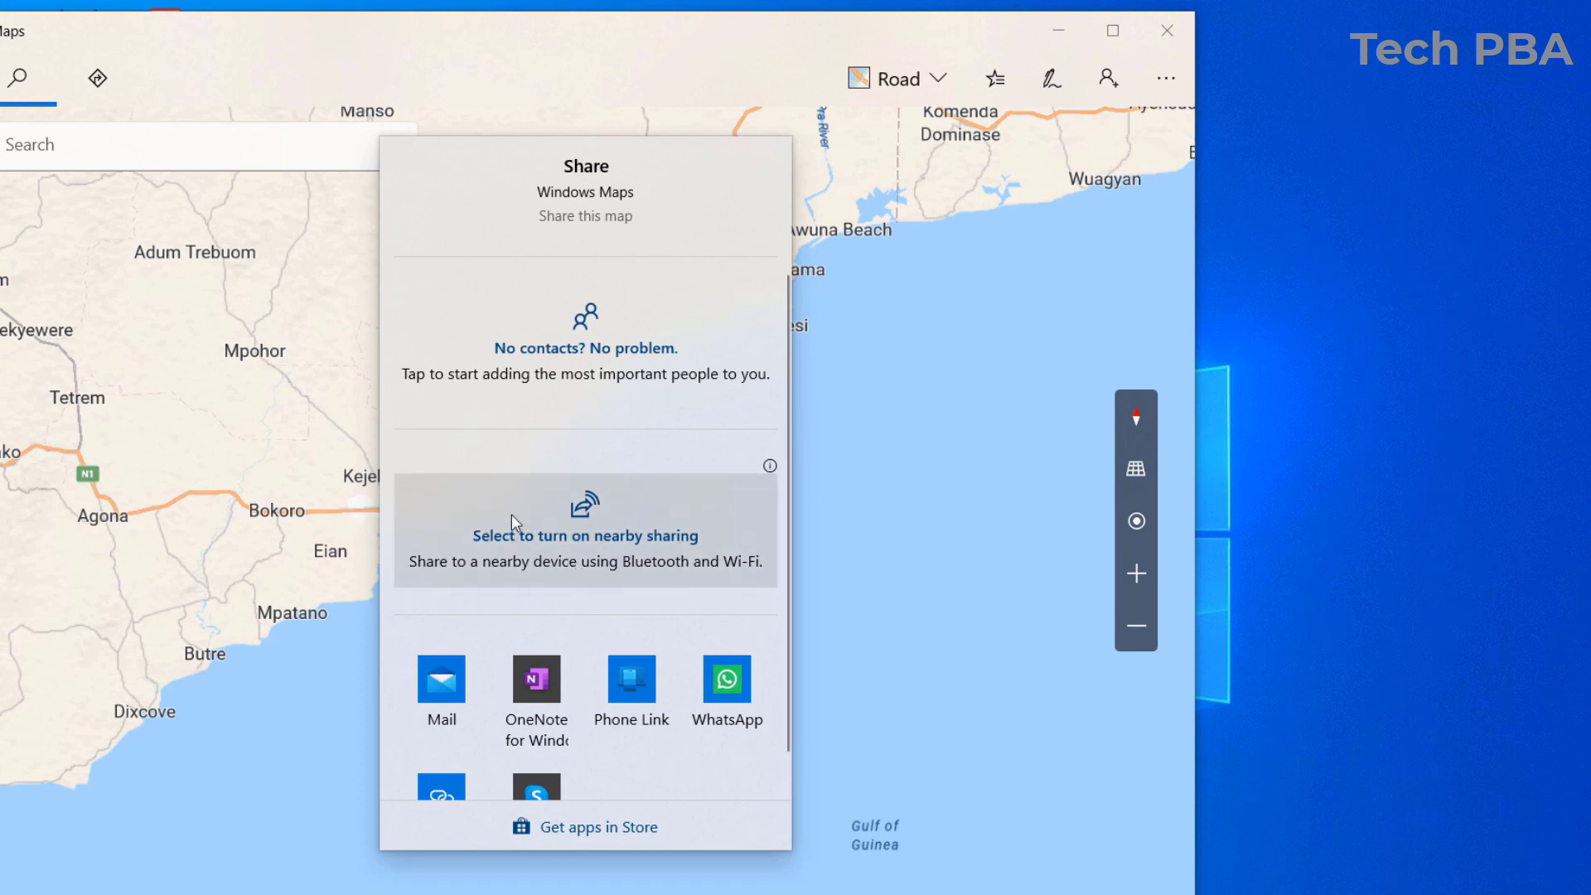
scroll(551, 740, "down", 1)
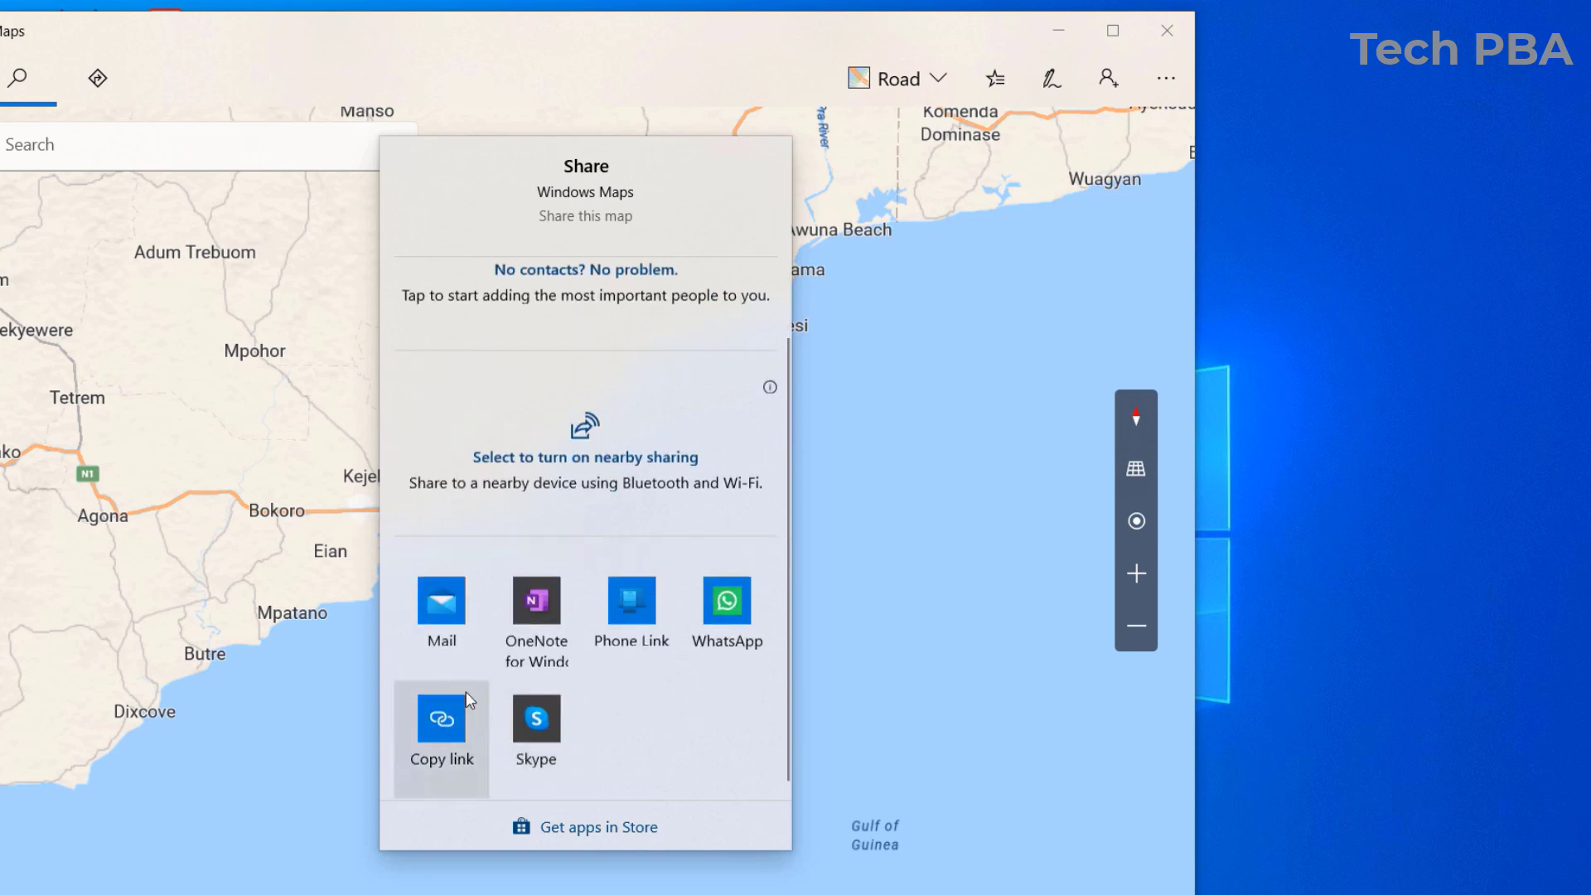
left_click(597, 530)
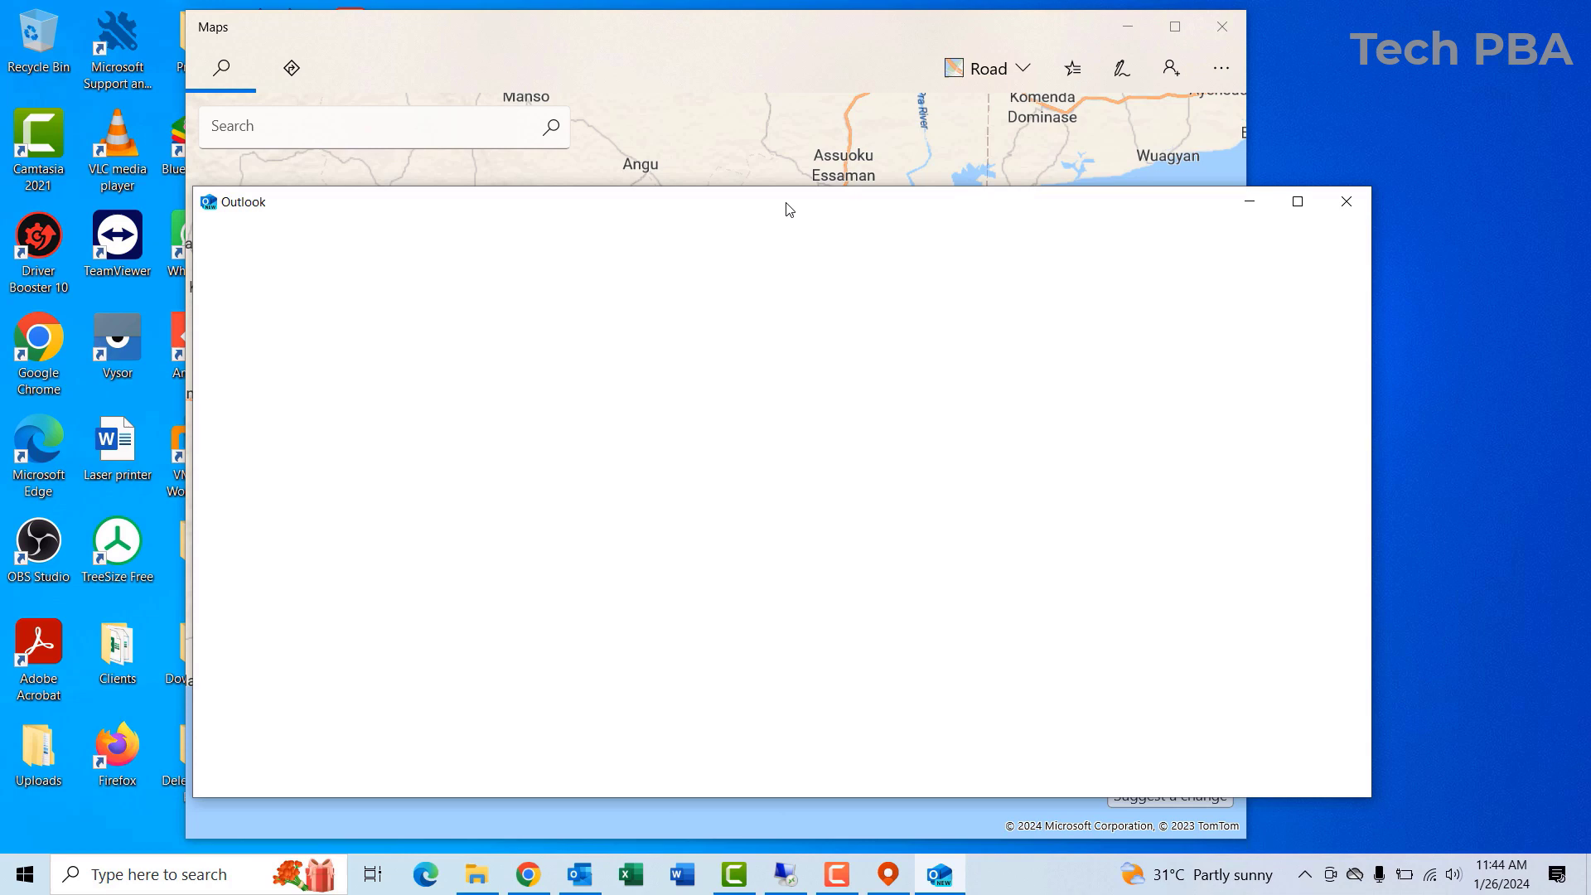
- Move the Outlook window into view and continue setup with the suggested Gmail account
left_click_drag(789, 209, 746, 103)
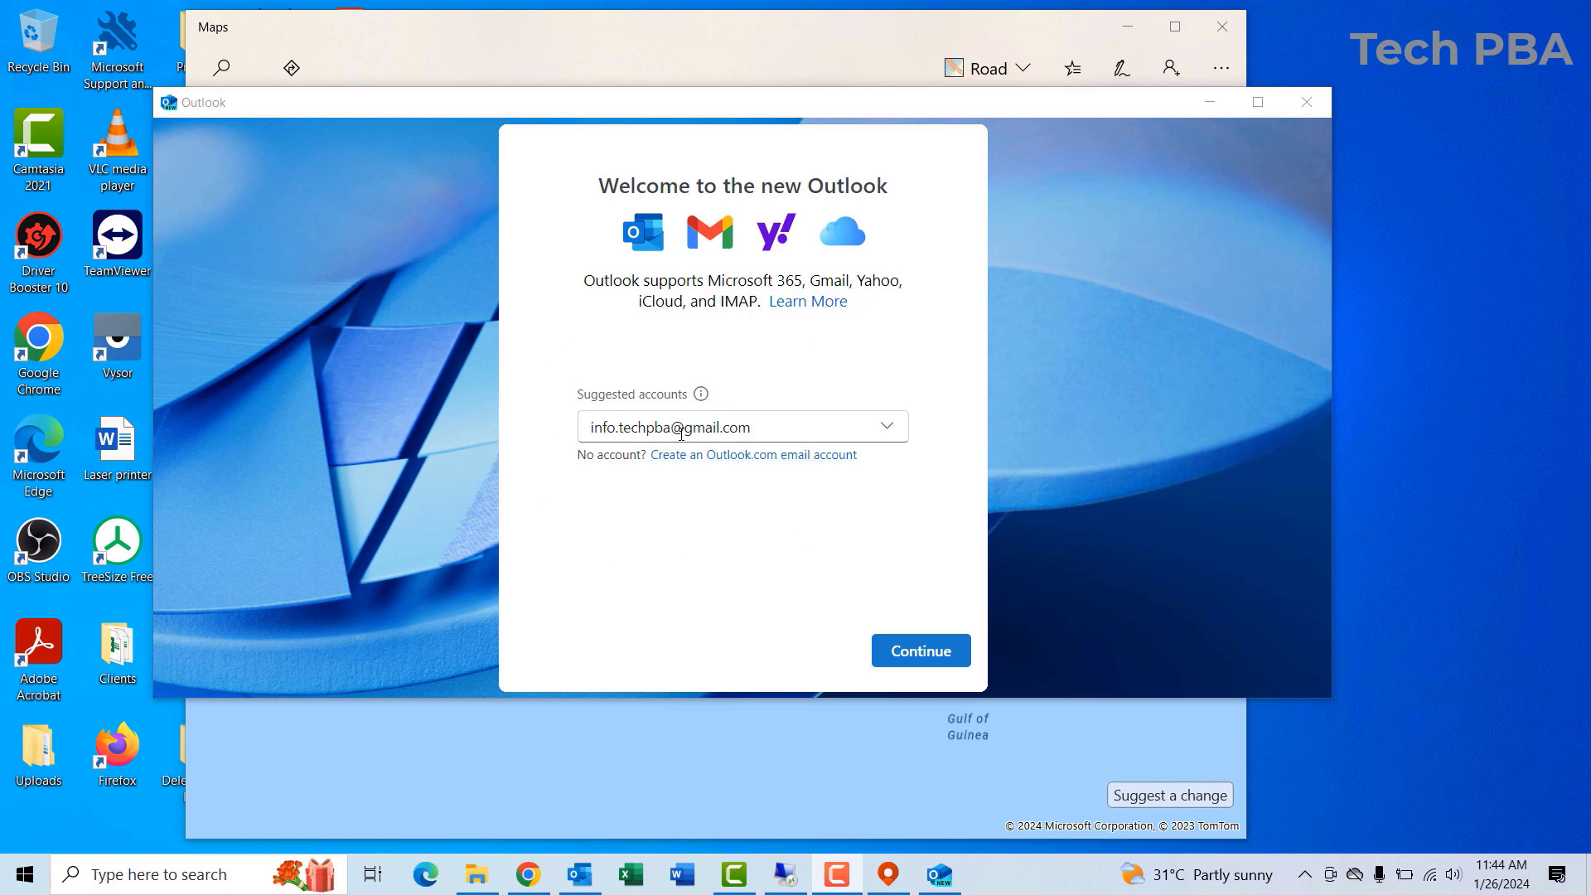
left_click(919, 653)
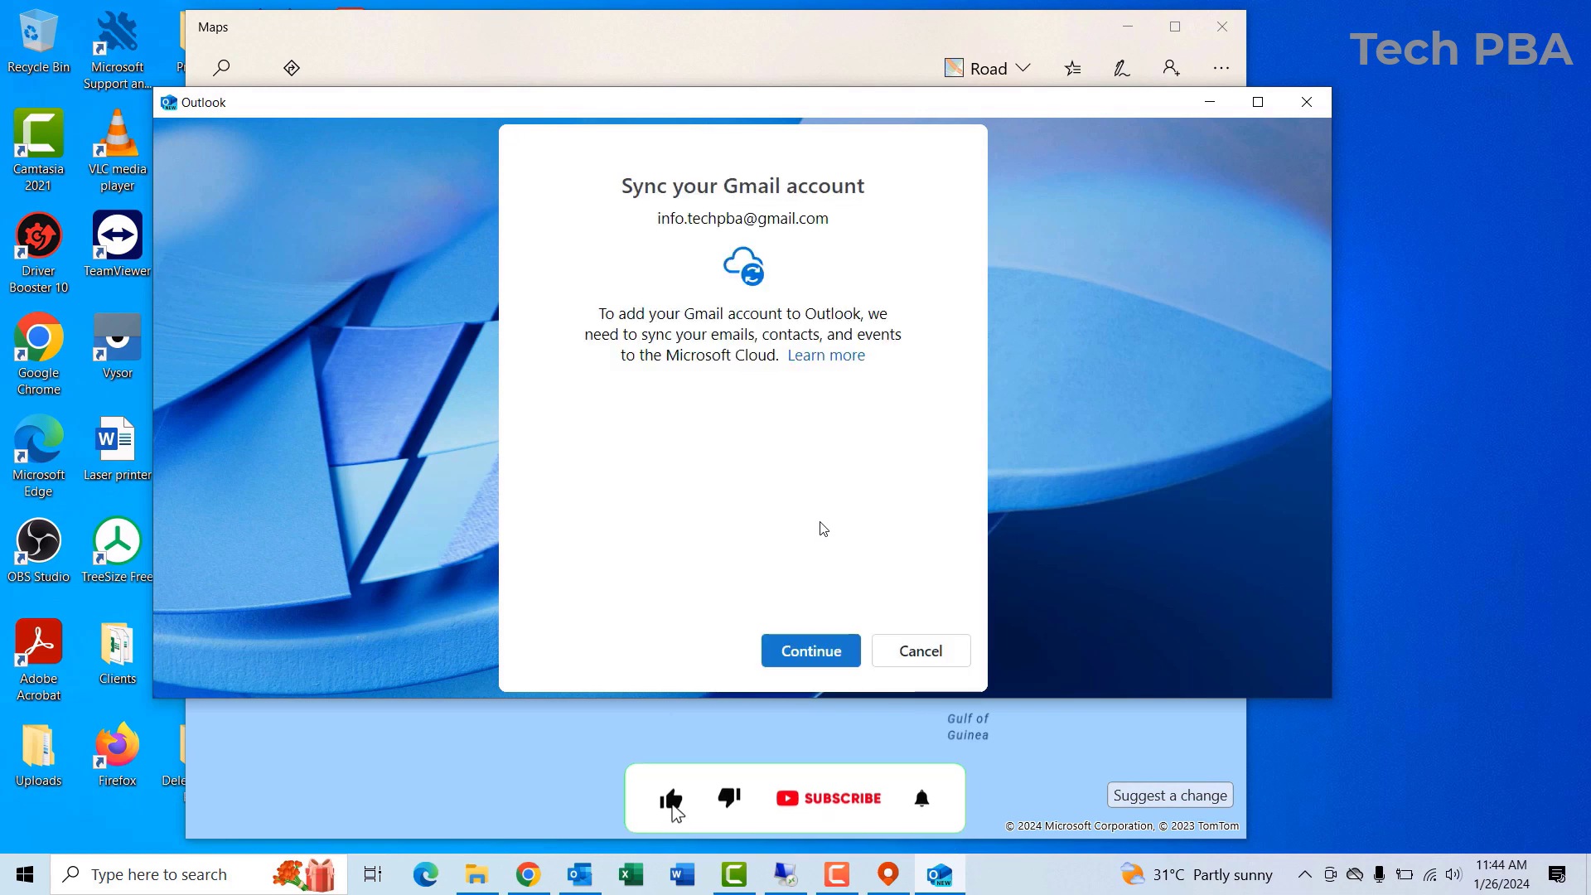
left_click(811, 651)
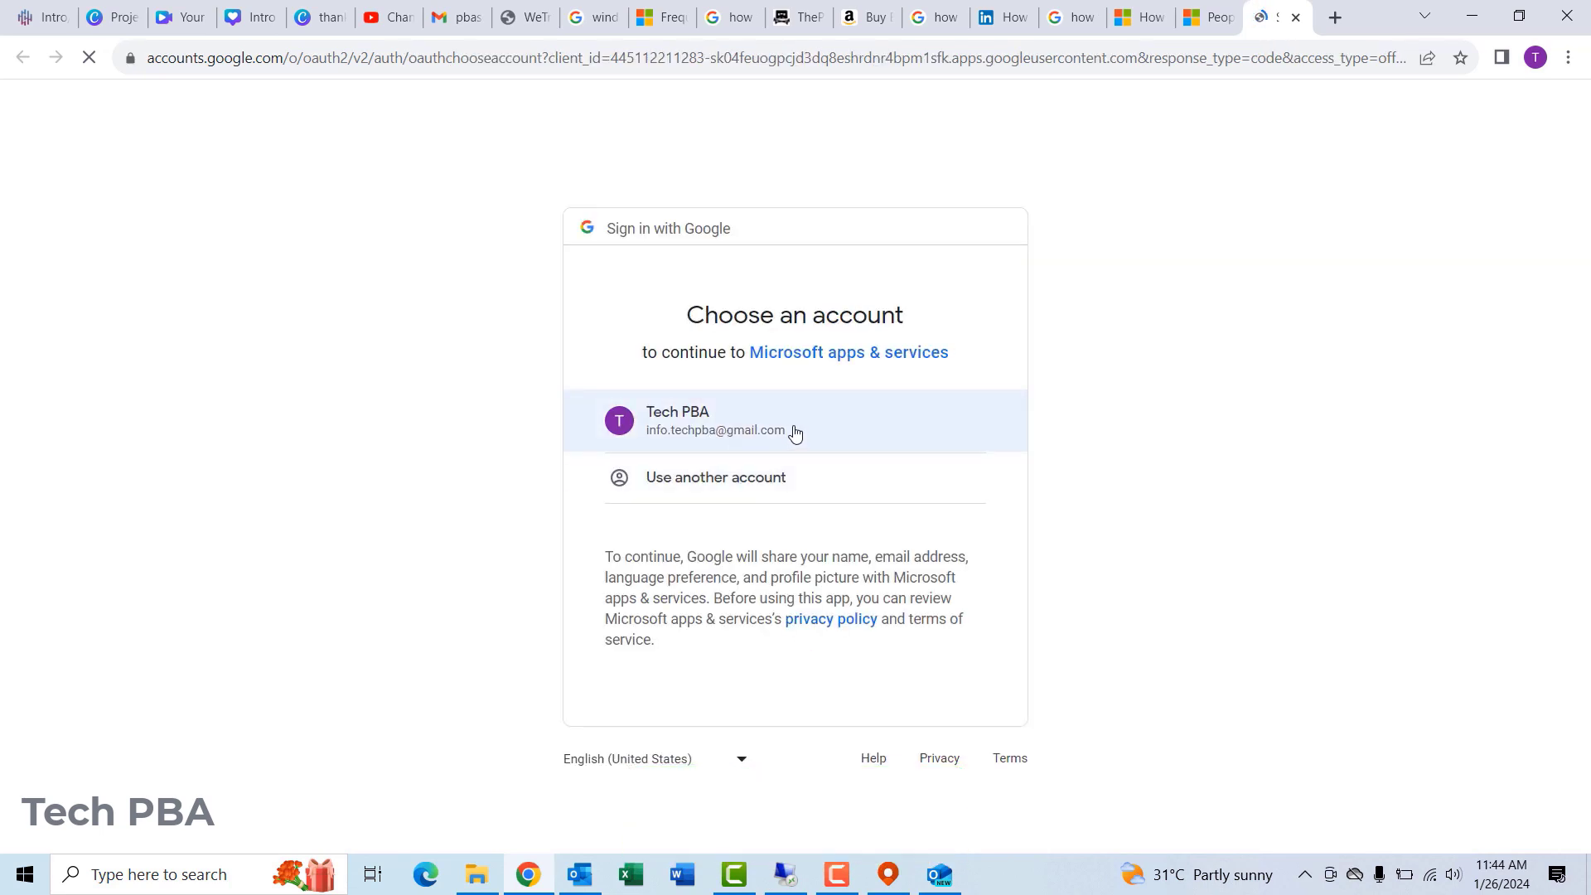
- Choose the suggested Google account and allow Microsoft apps & services access to it
left_click(740, 431)
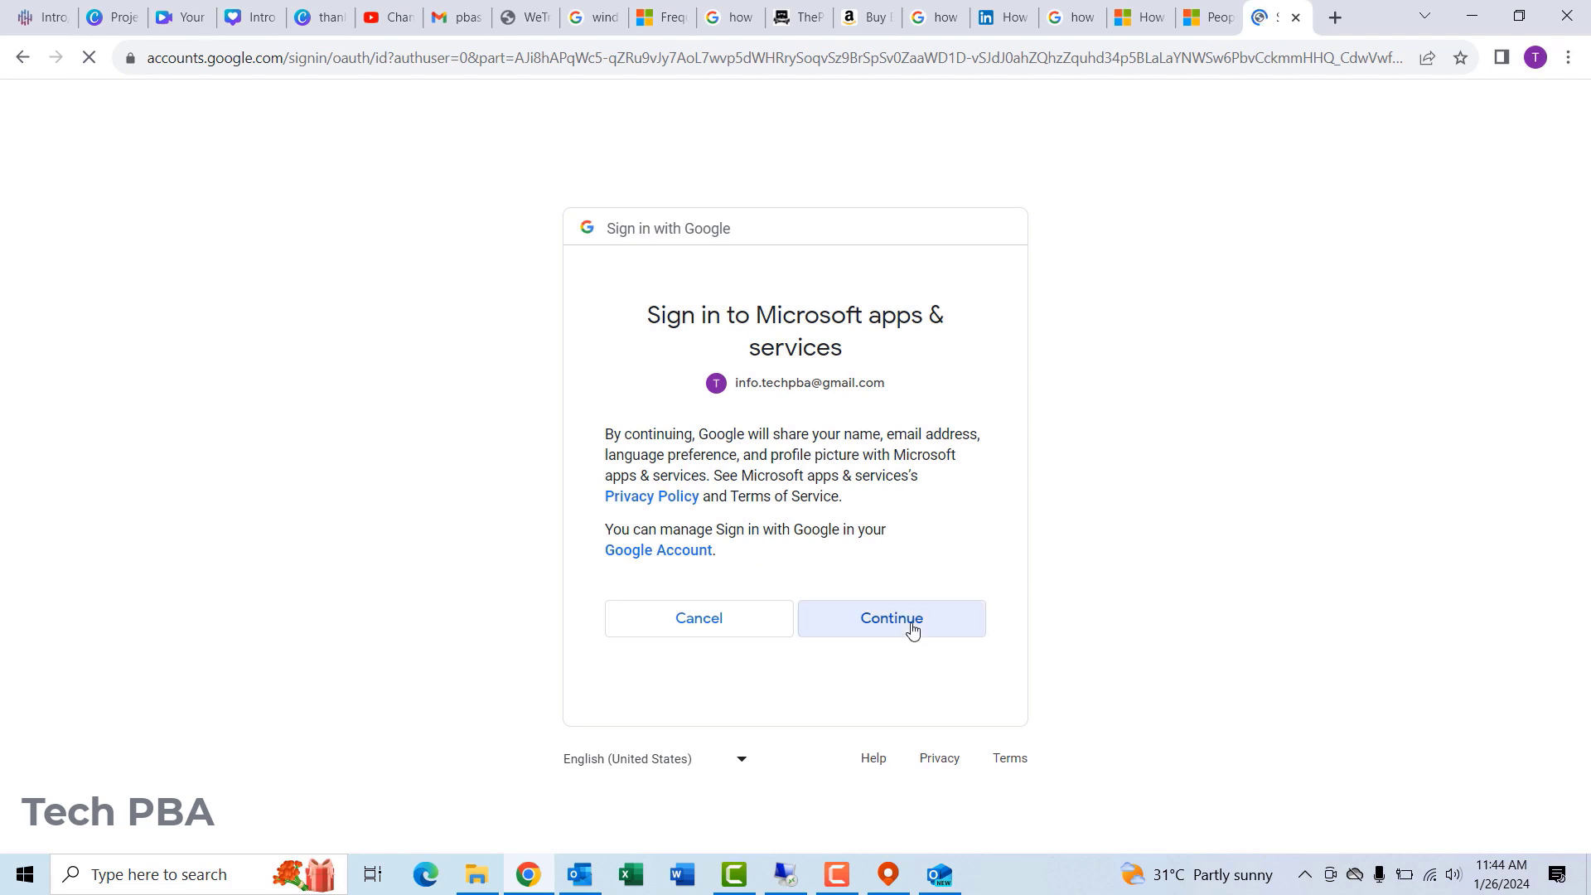
left_click(911, 628)
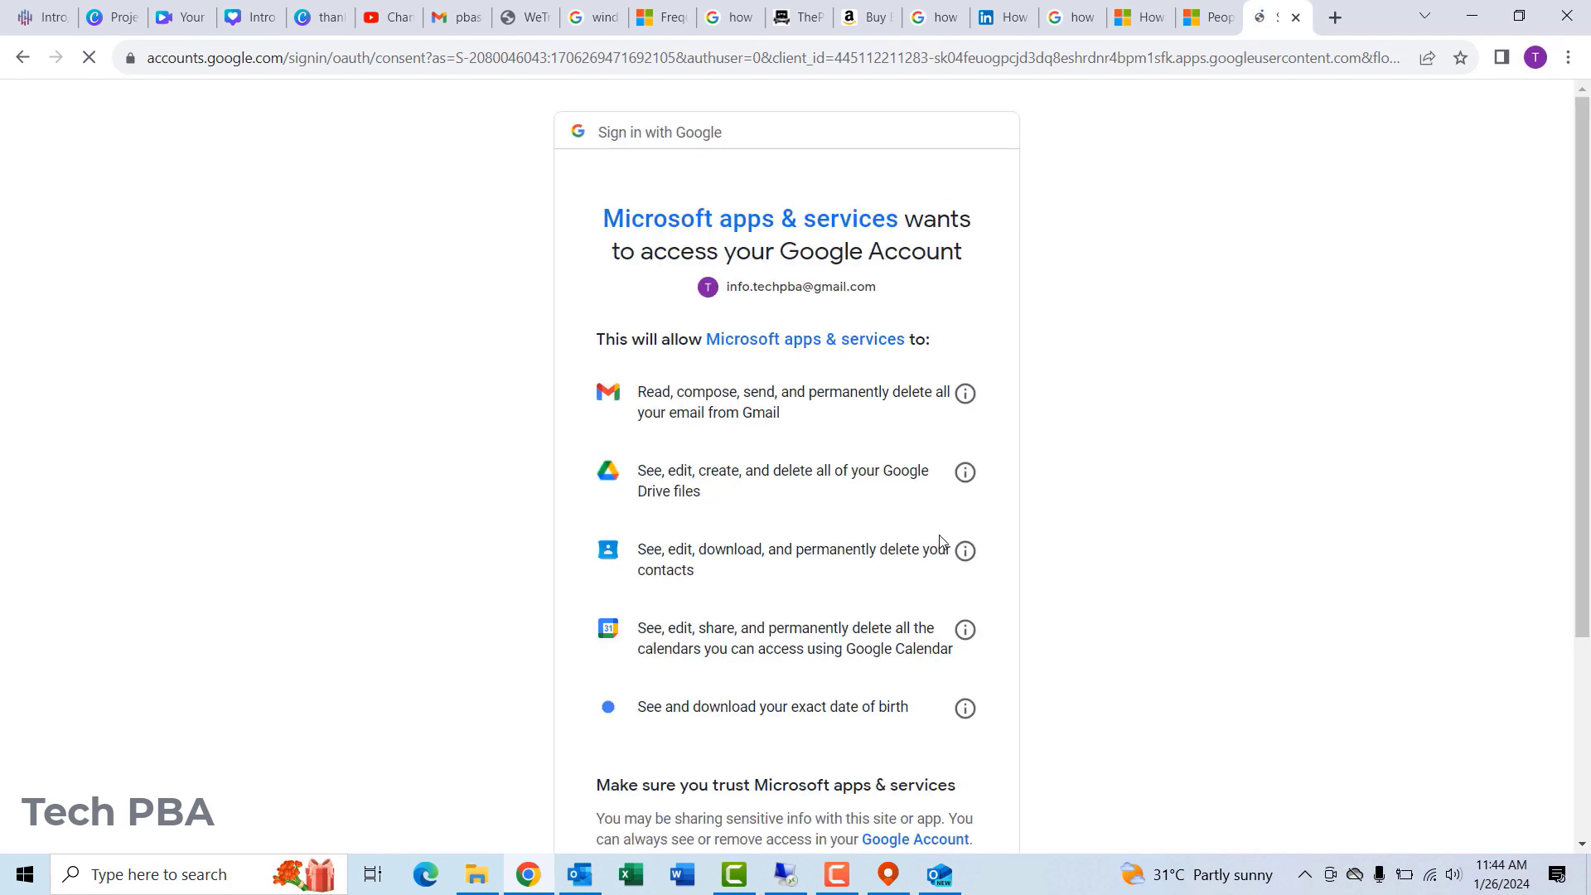
scroll(862, 627, "down", 3)
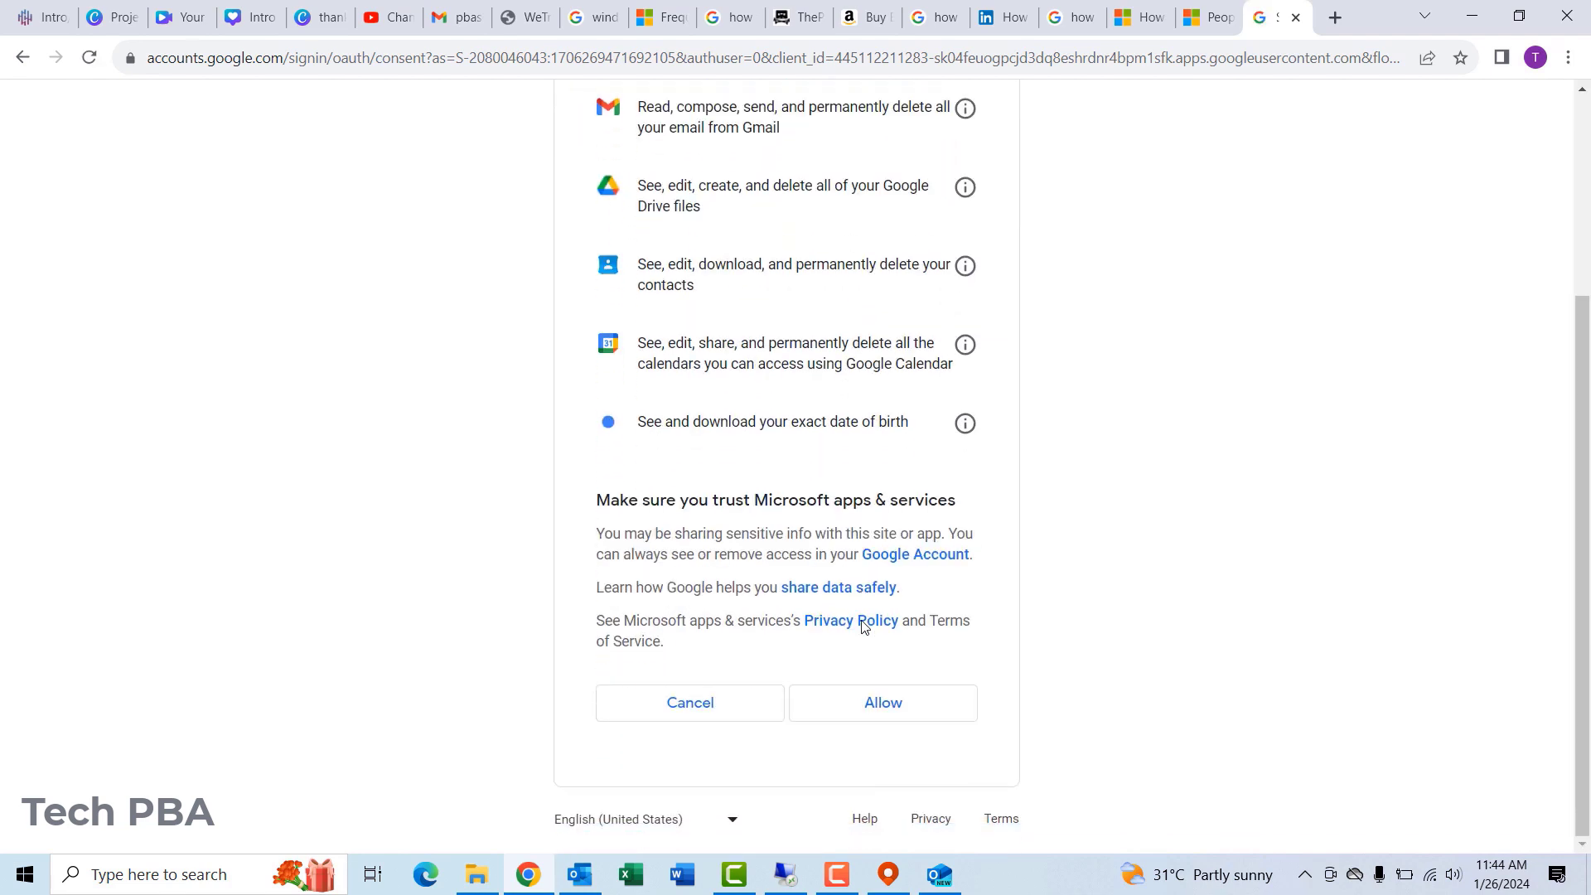
left_click(883, 706)
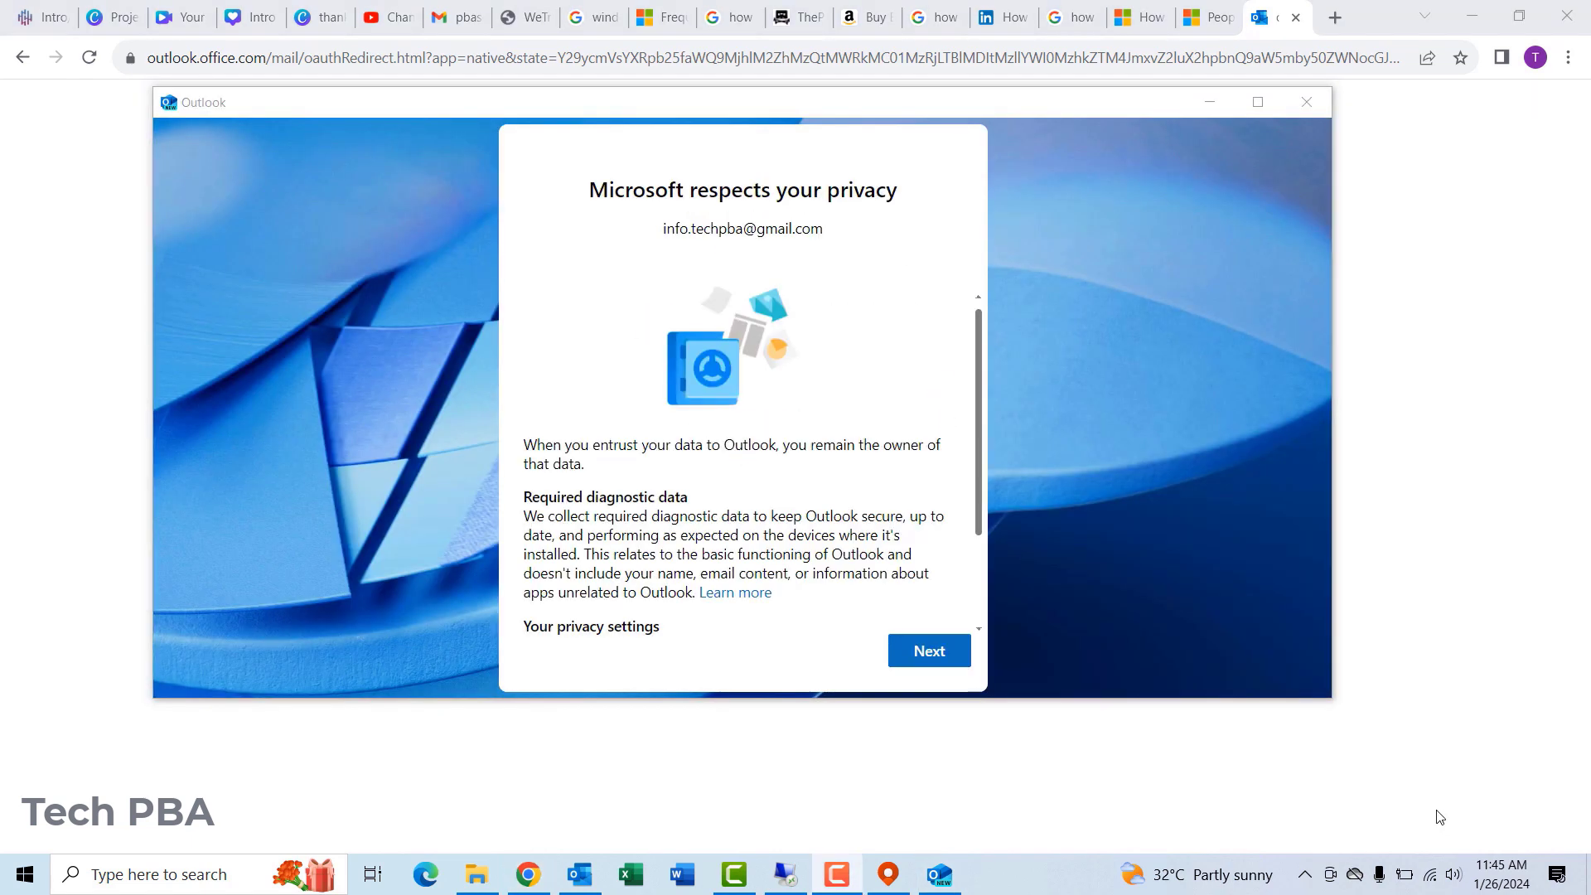
- Finish Outlook's first-run setup, declining optional diagnostic data and skipping Windows language and theme settings
left_click(930, 651)
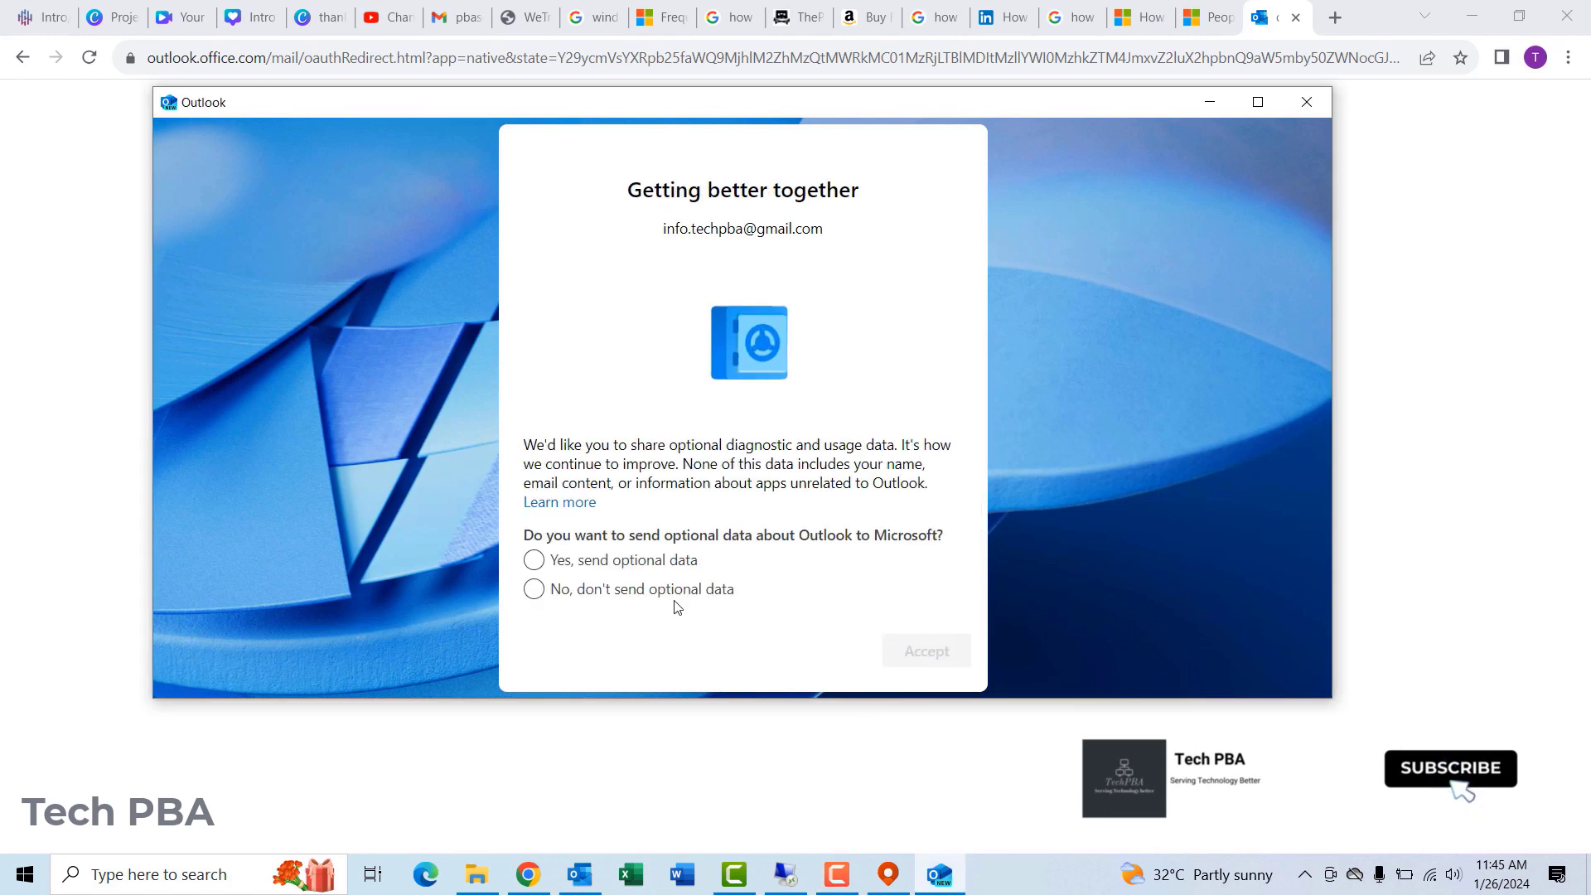
left_click(638, 590)
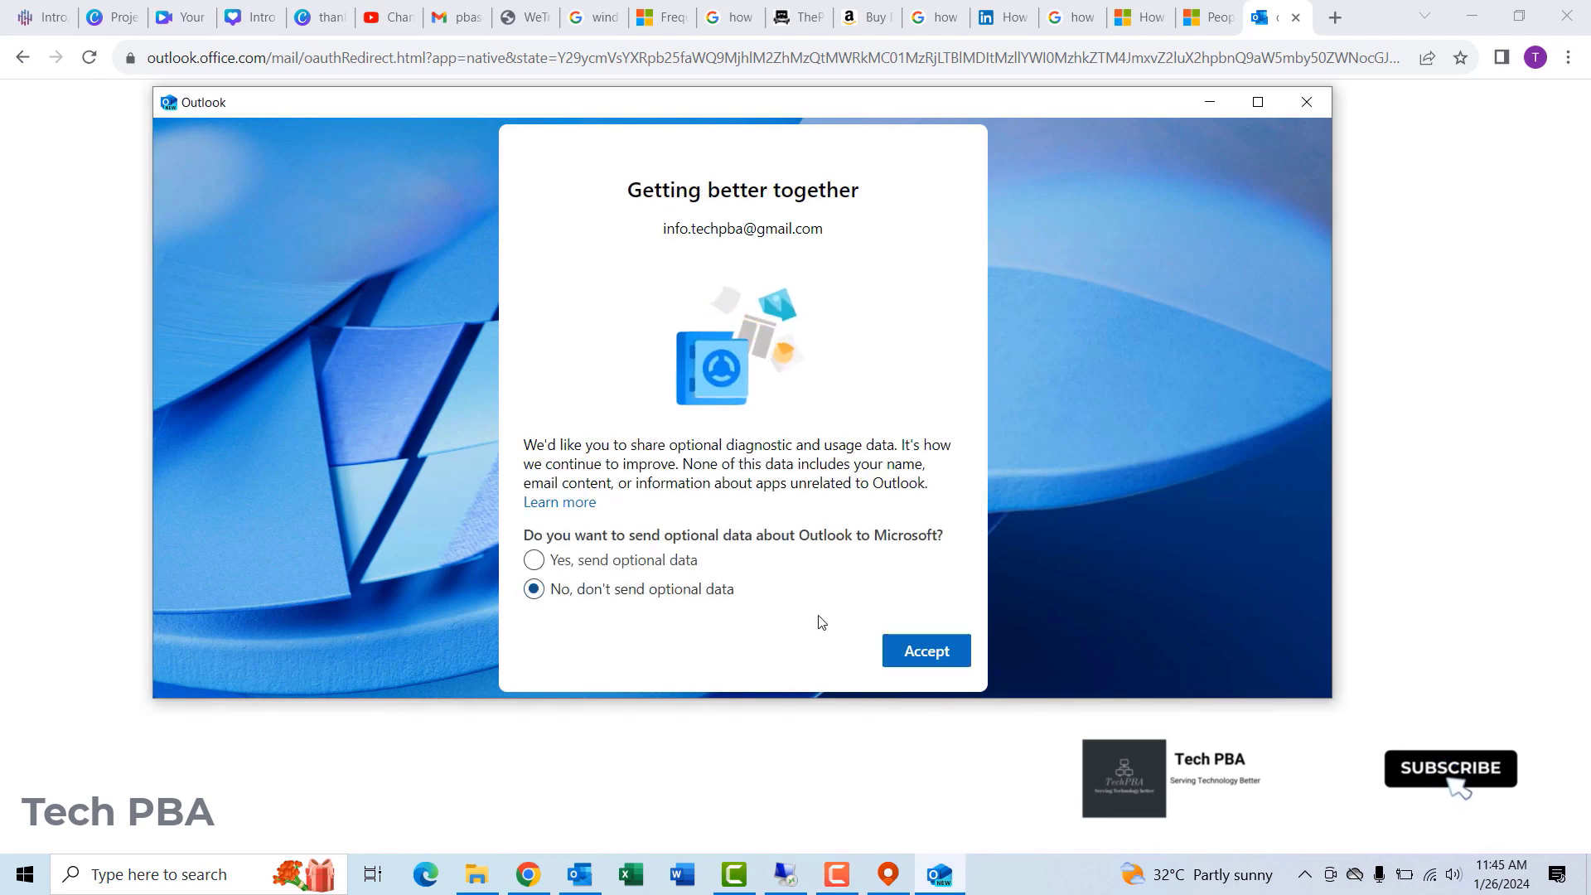
left_click(924, 652)
left_click(932, 657)
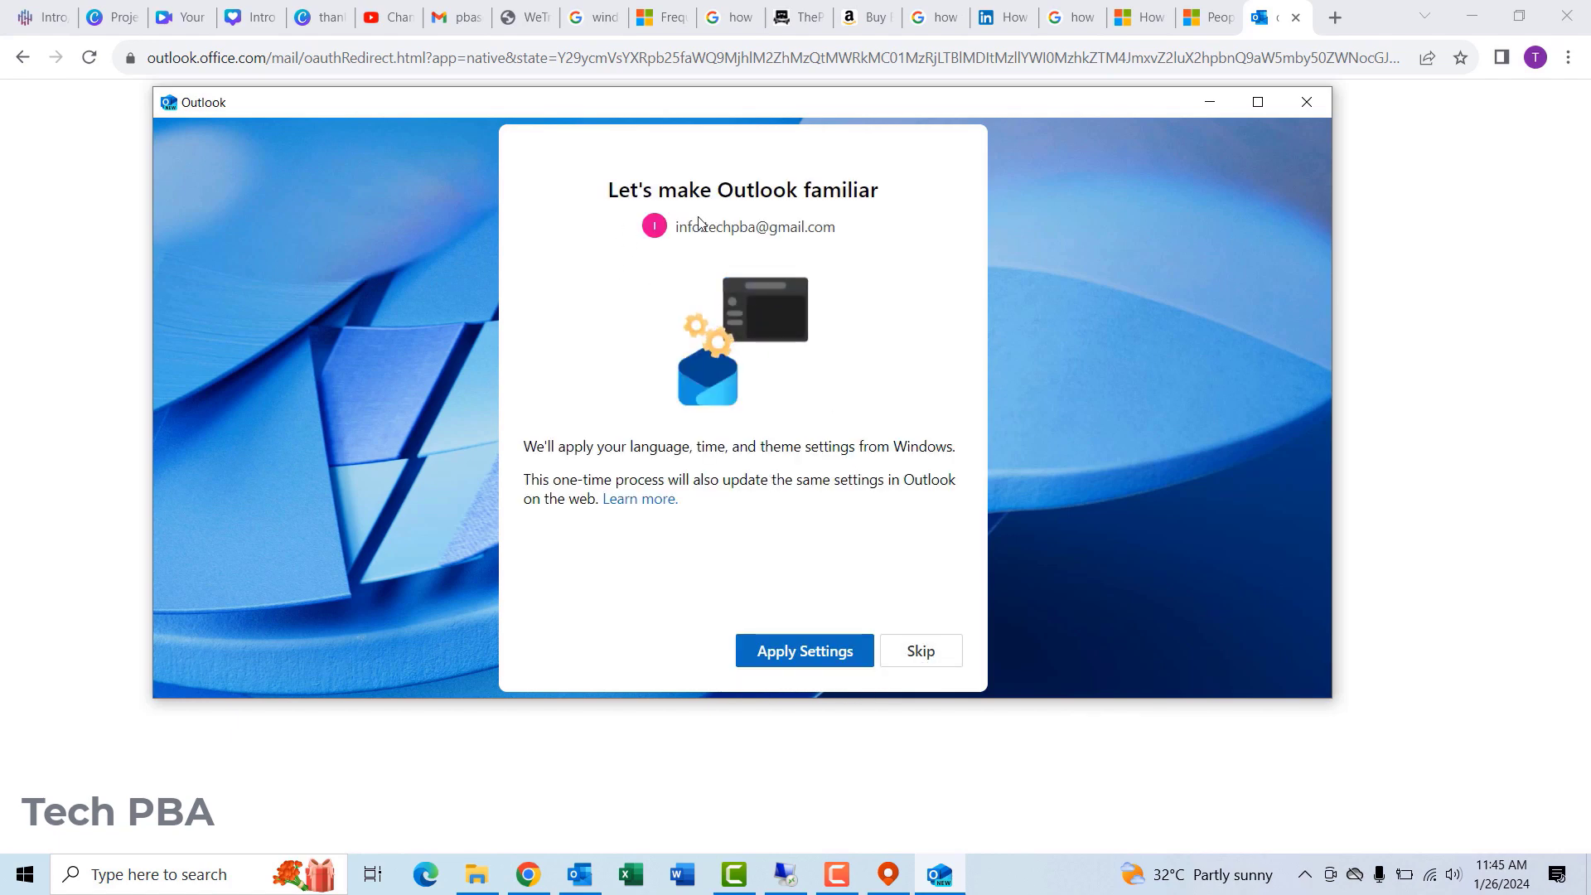
left_click(927, 657)
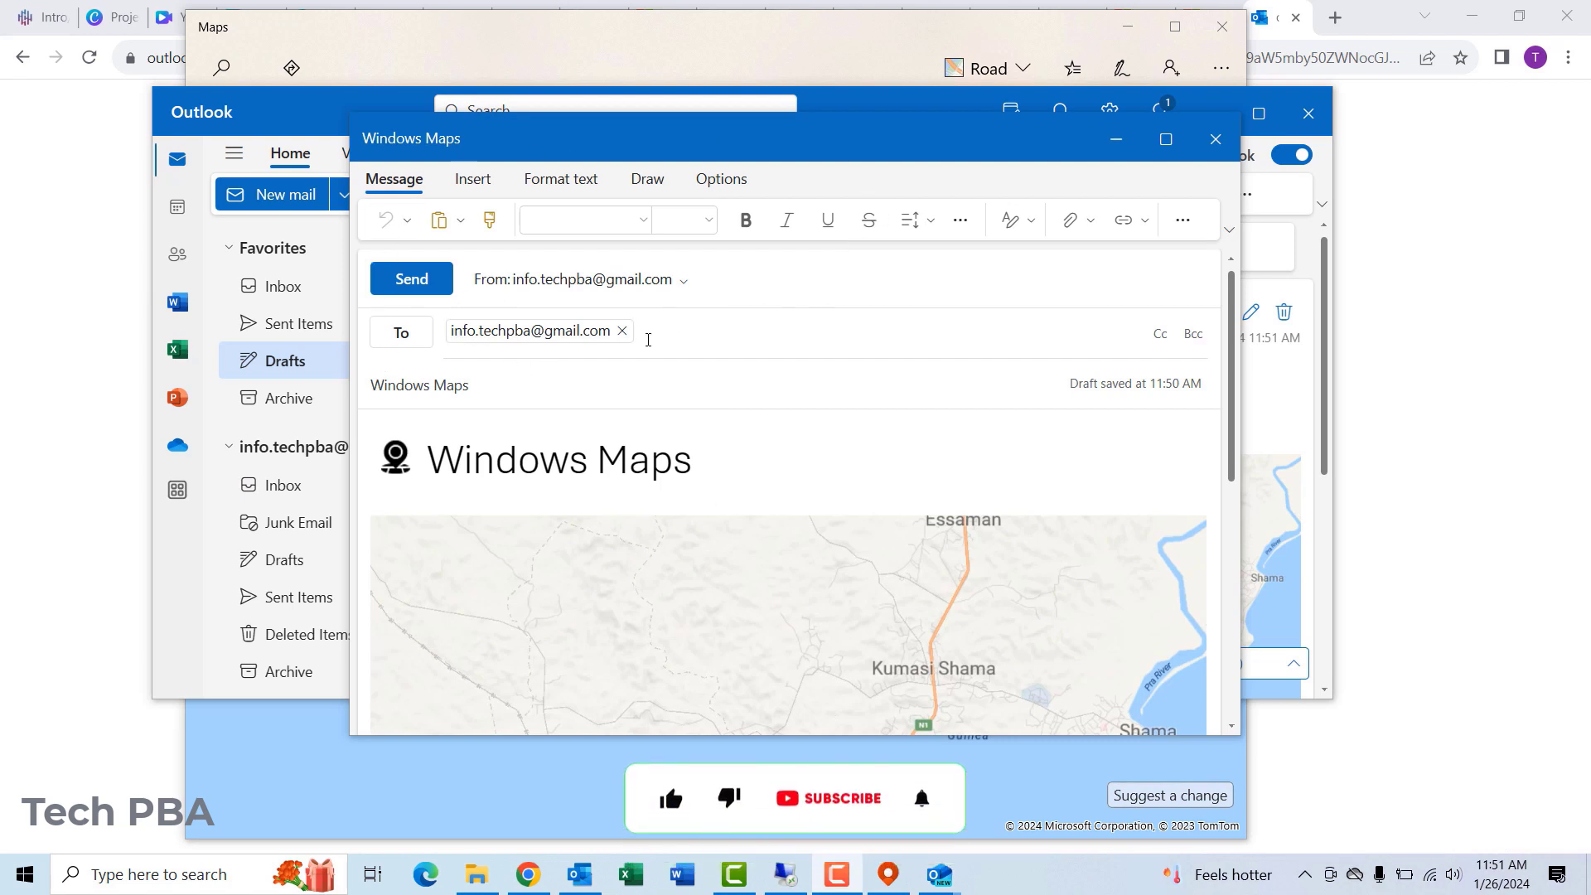
- Reopen the saved Windows Maps draft, review the embedded map, and send the email
left_click(677, 338)
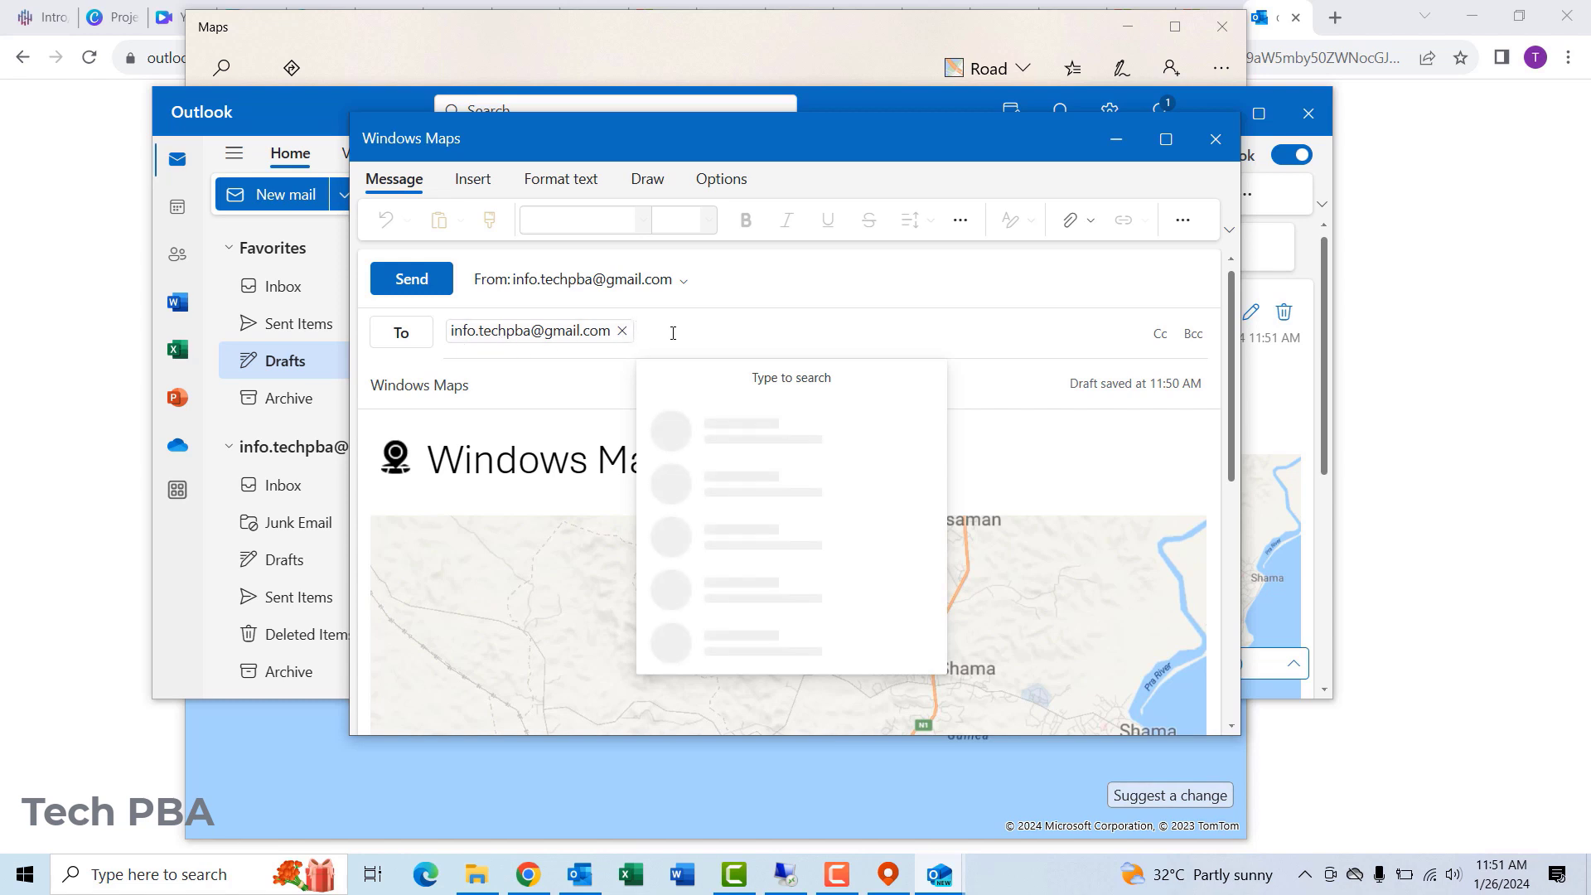
mouse_move(939, 877)
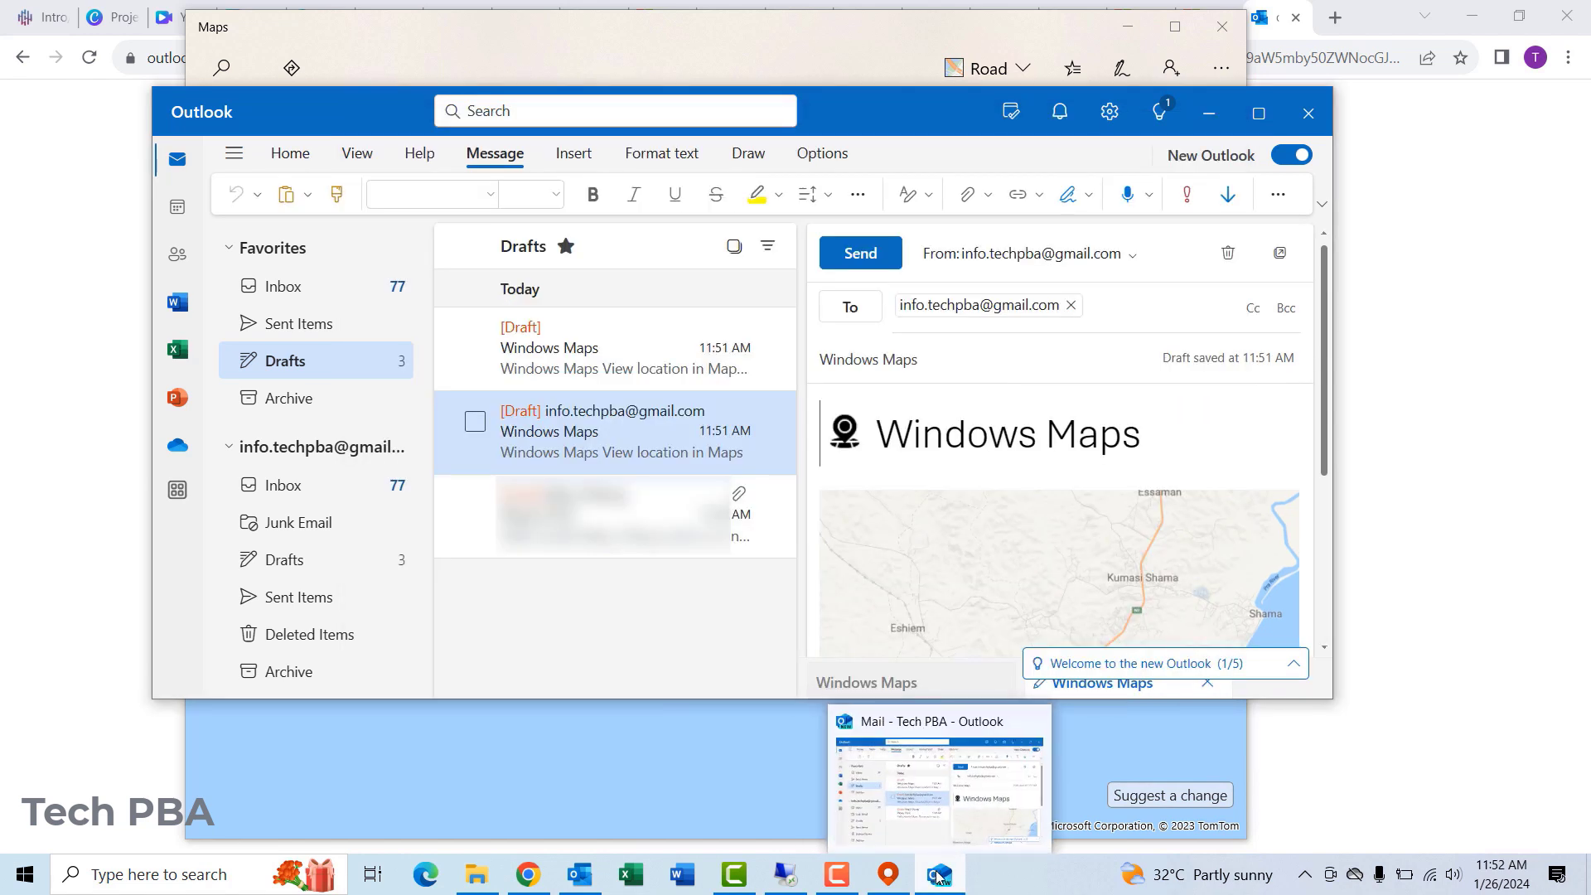
double_click(620, 452)
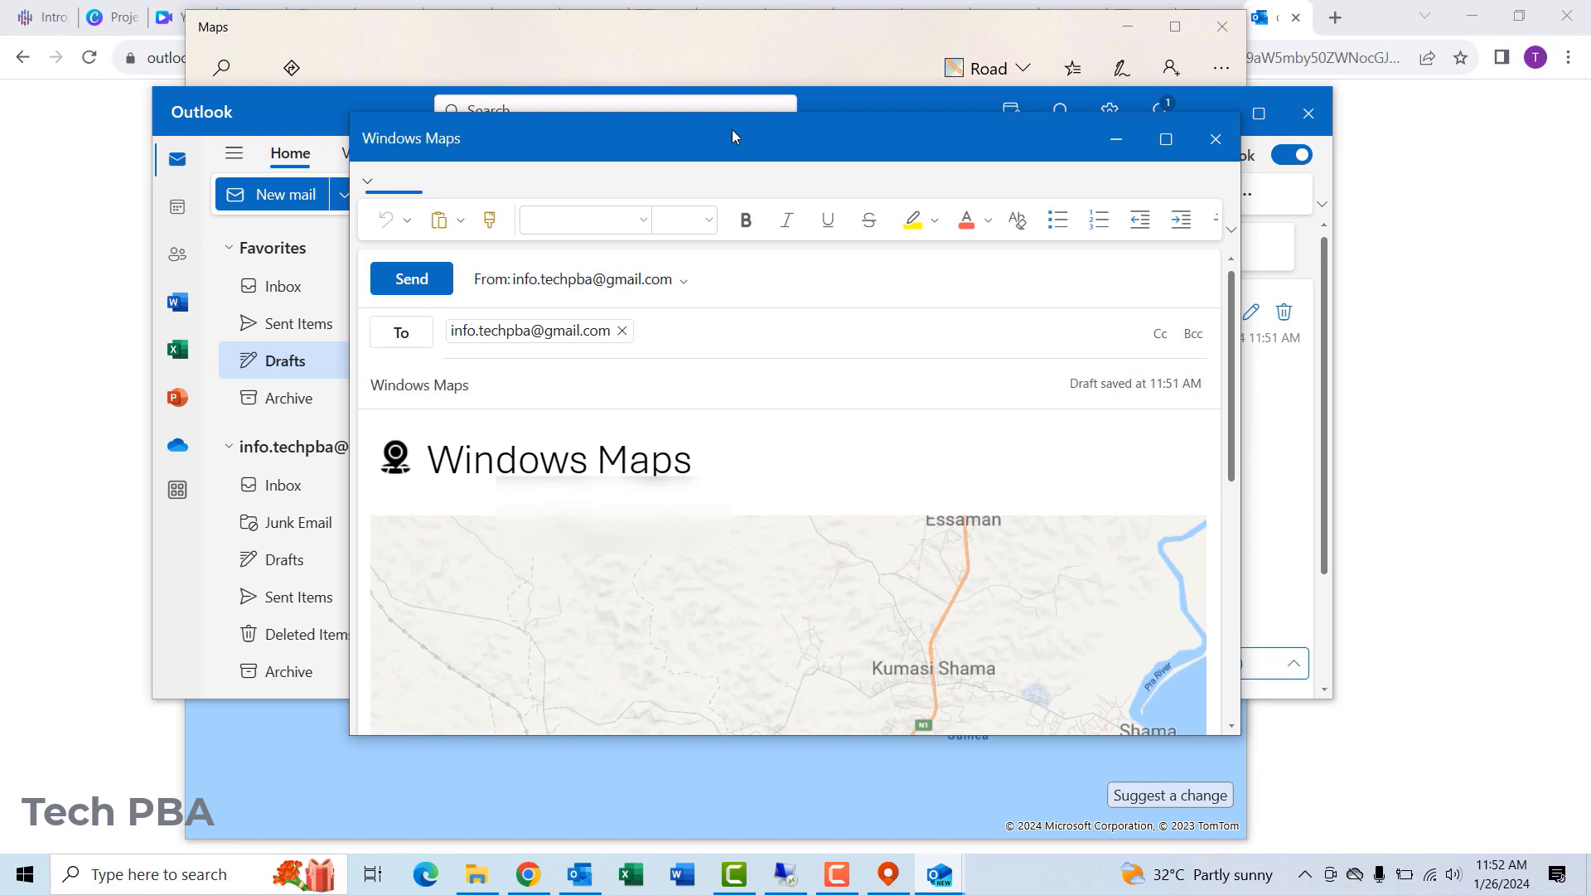
left_click_drag(741, 138, 755, 103)
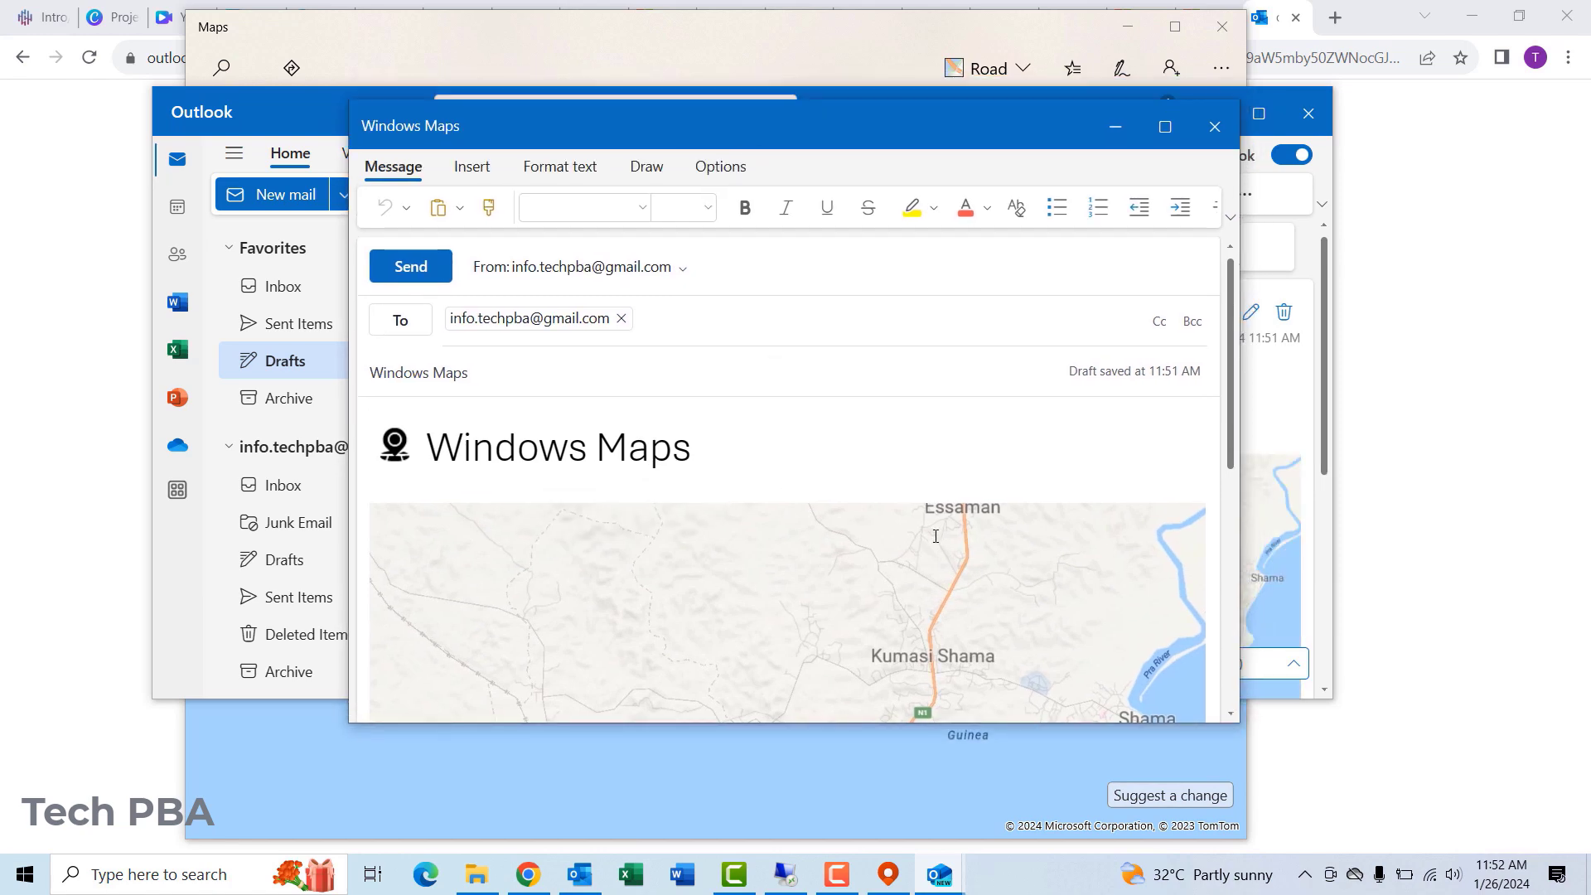
scroll(936, 537, "down", 5)
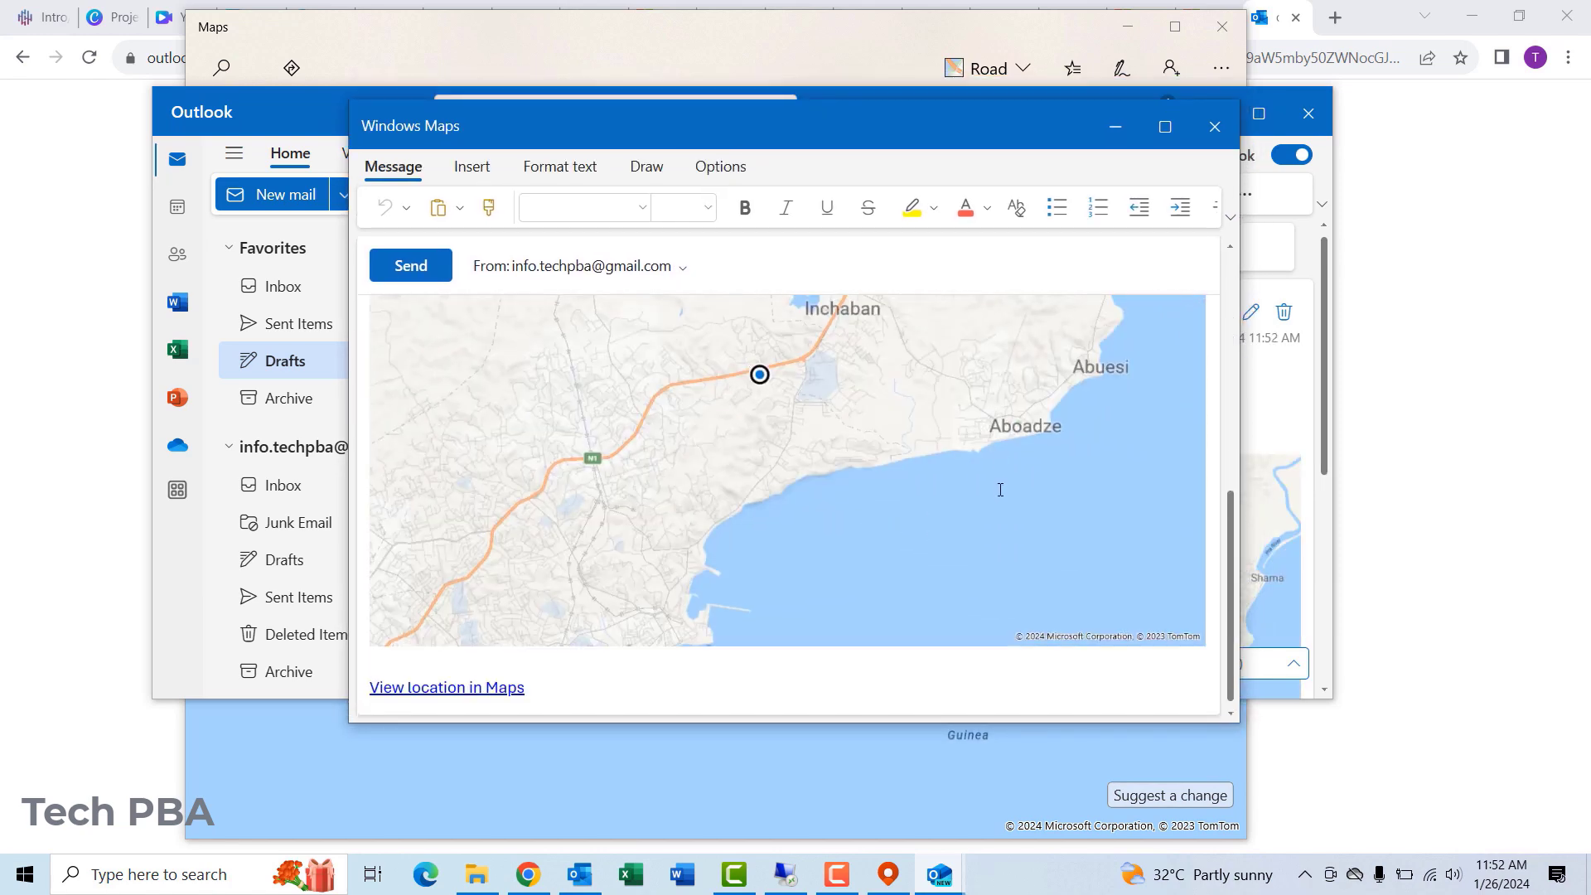
scroll(1000, 490, "up", 5)
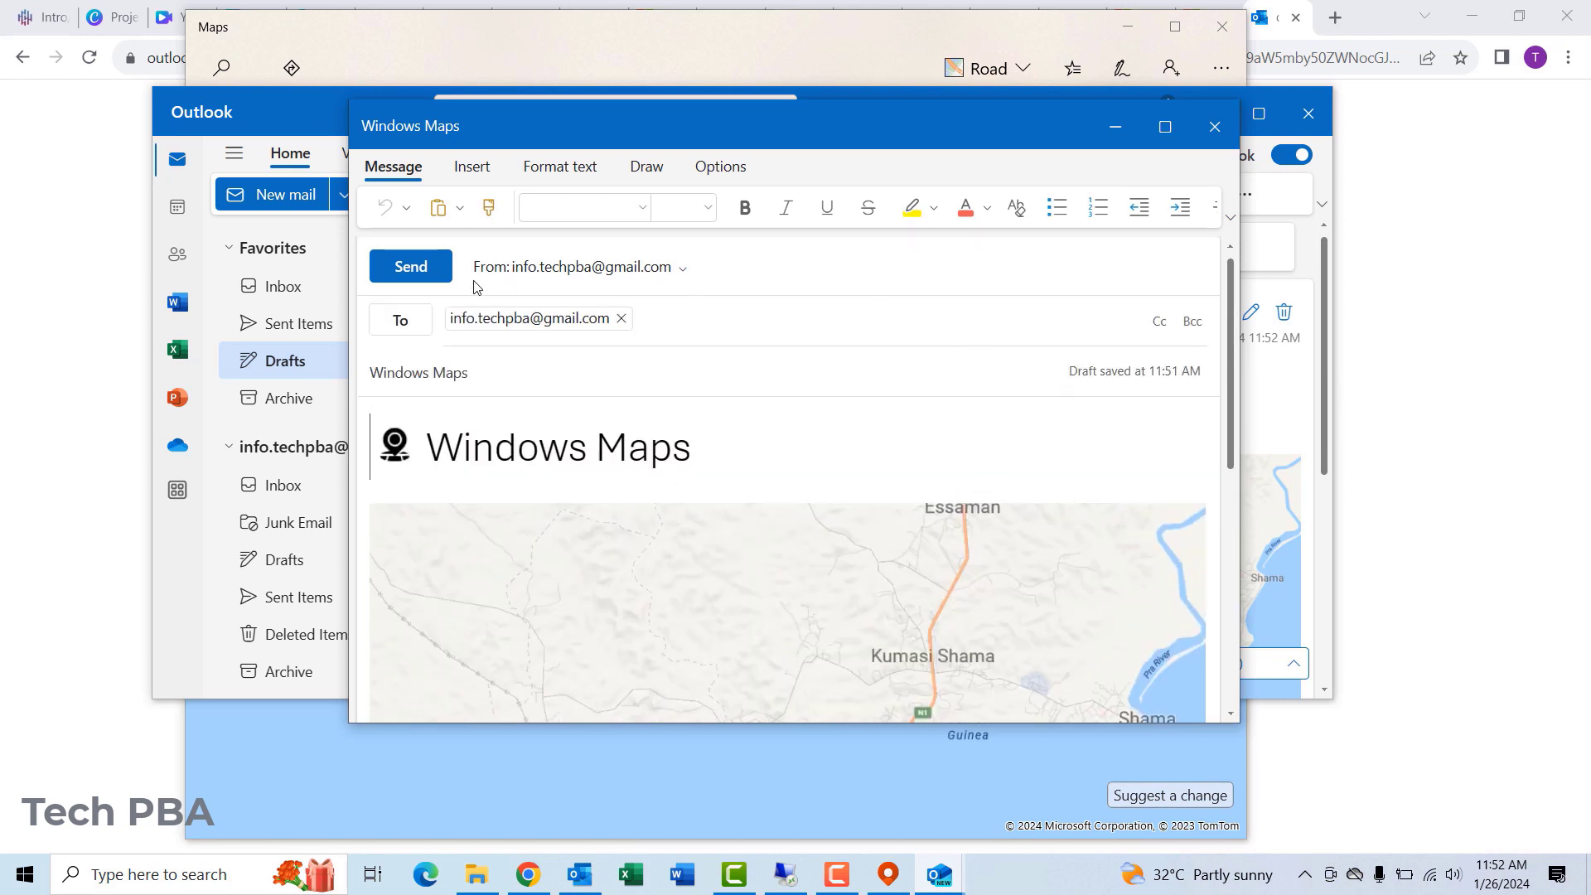
left_click(419, 274)
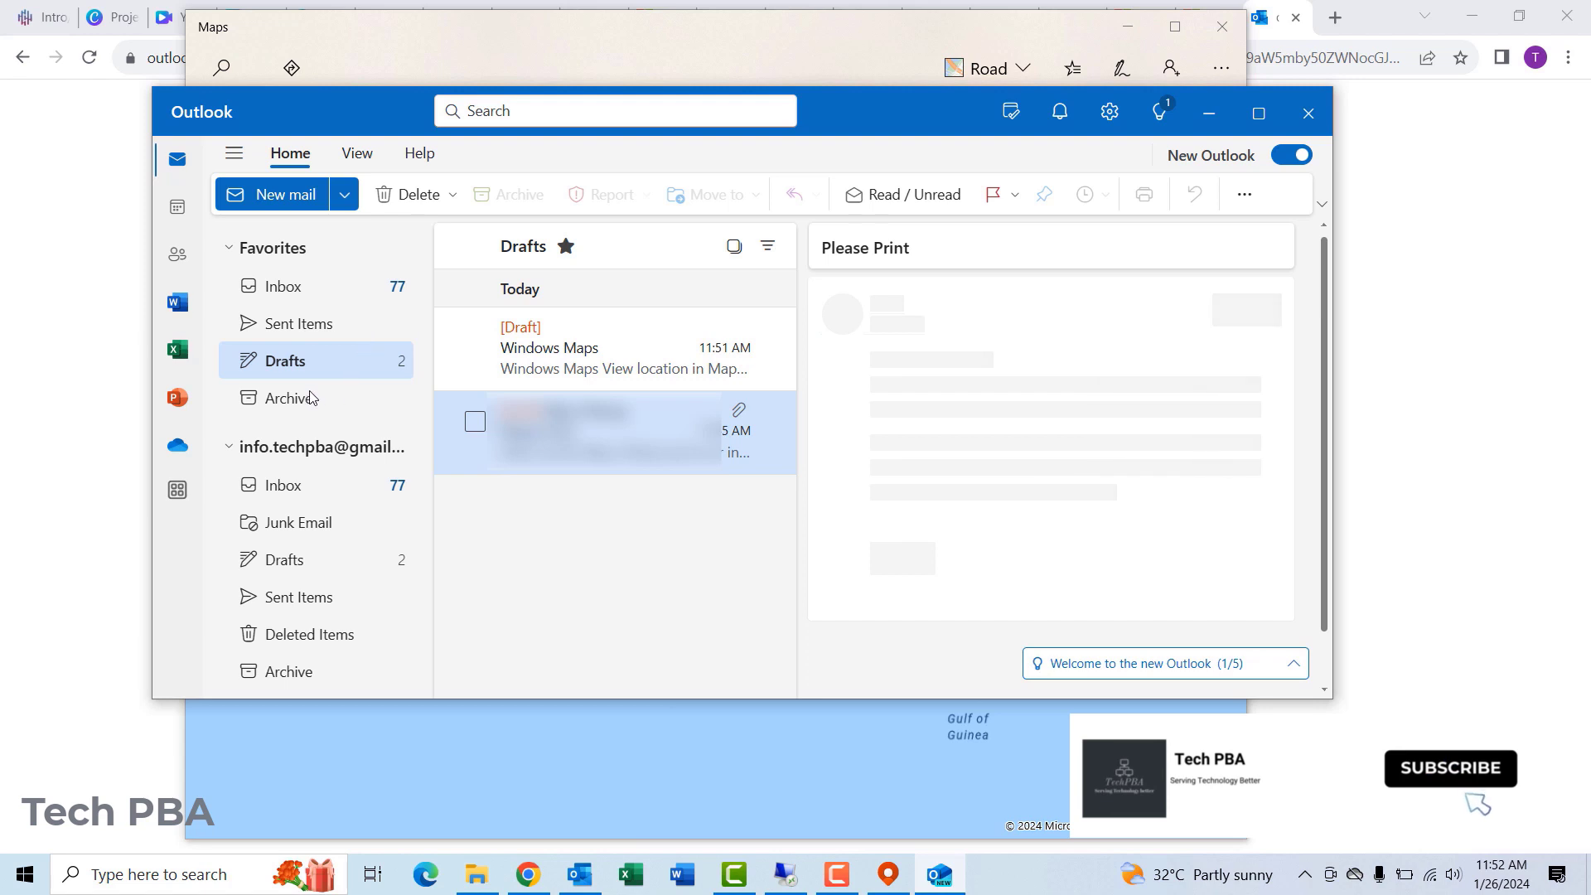
- Check the sent Windows Maps message in Sent Items, then open the received copy in the Inbox
left_click(296, 326)
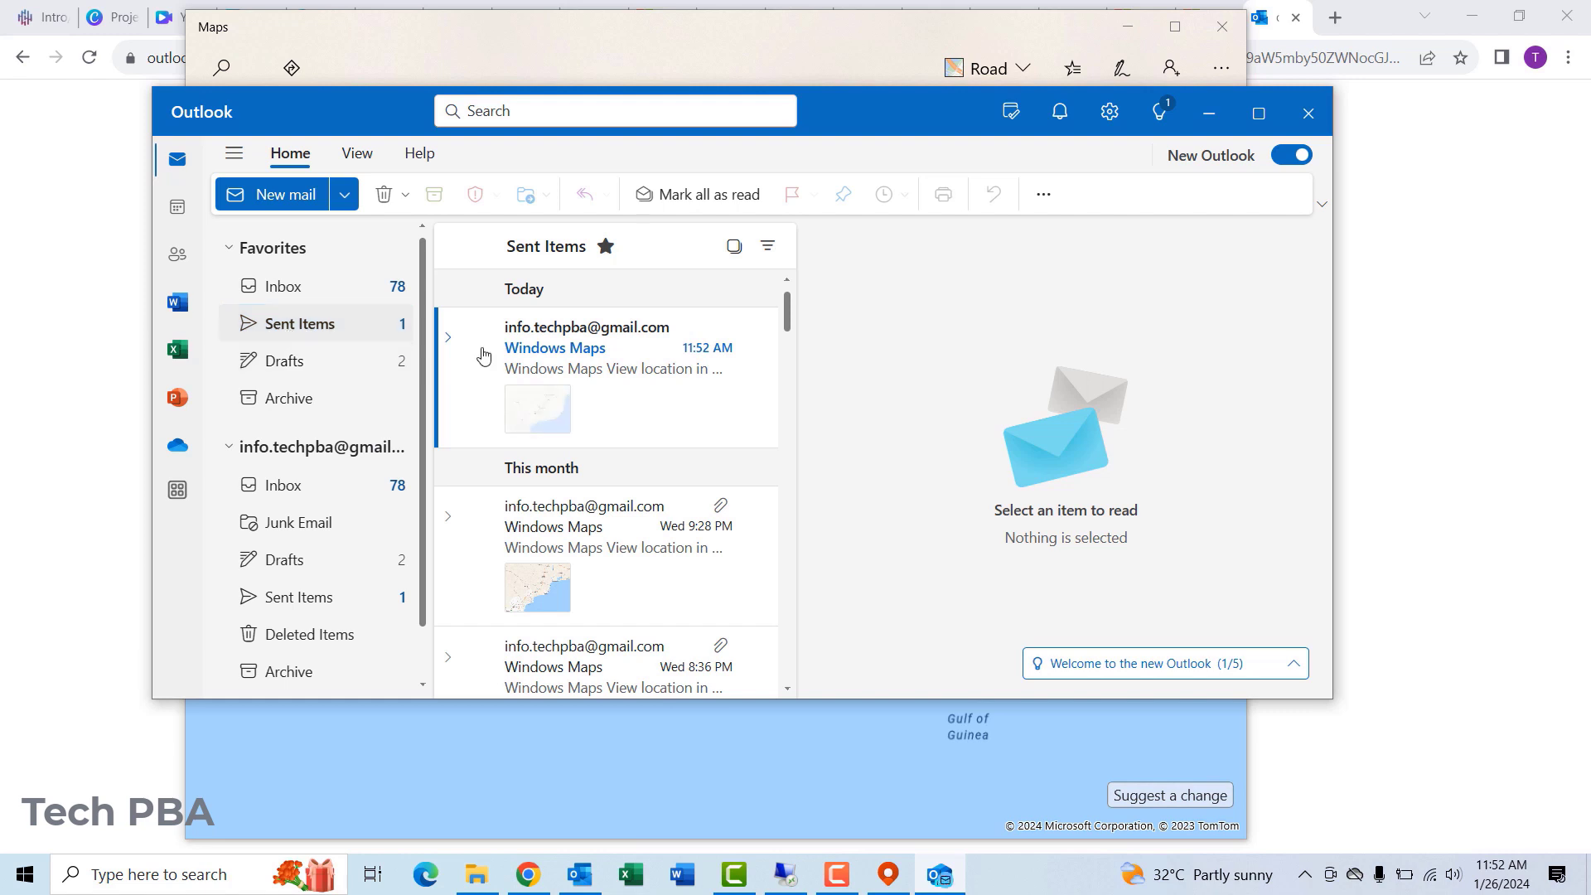
left_click(625, 377)
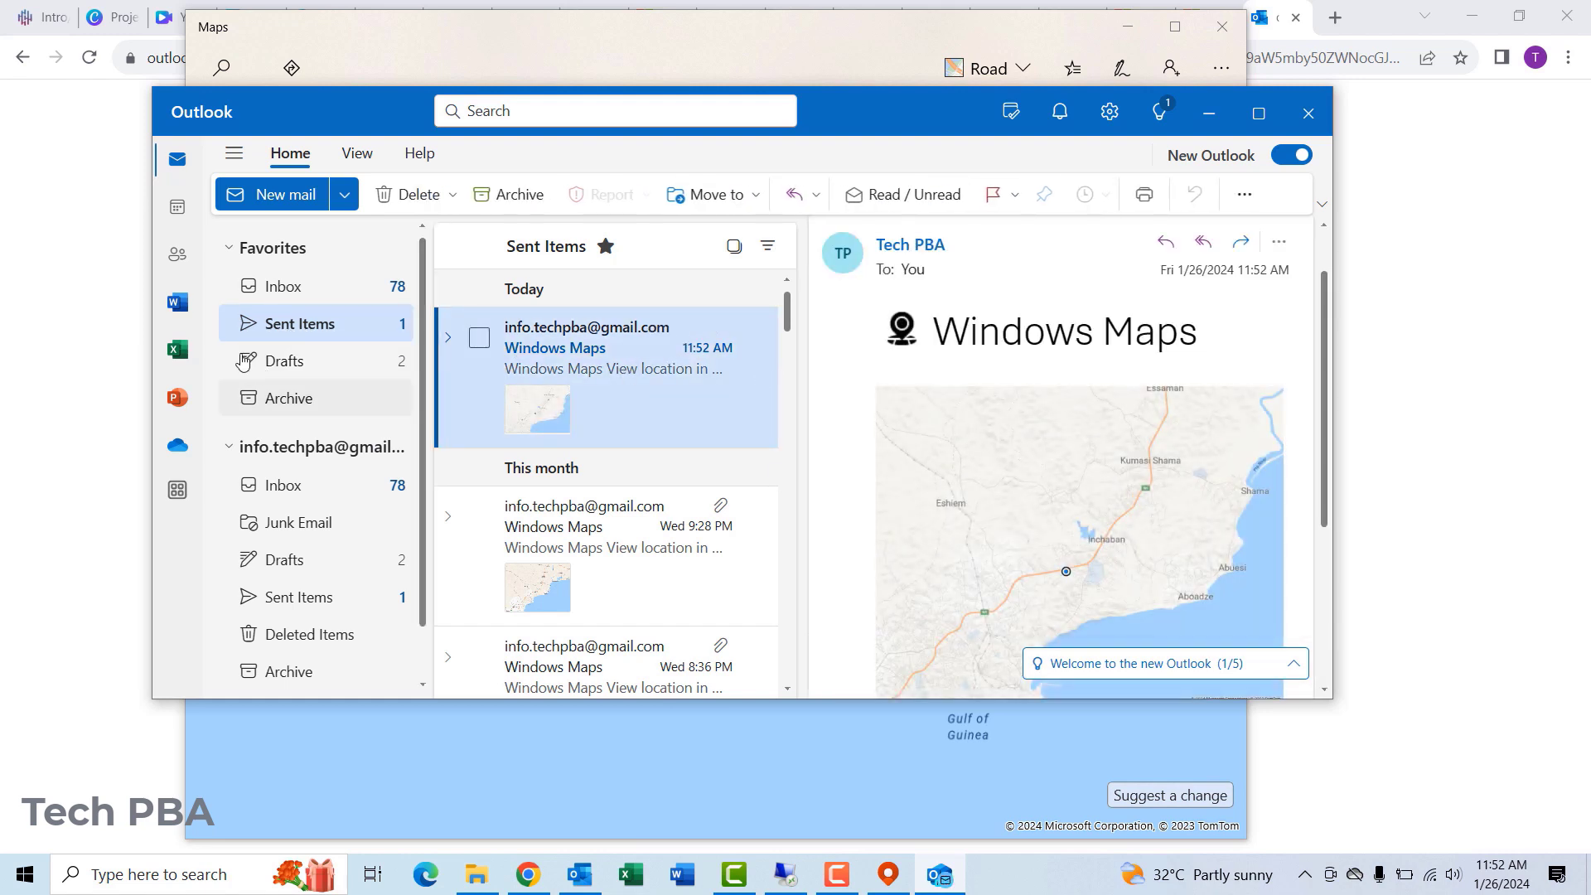
left_click(303, 287)
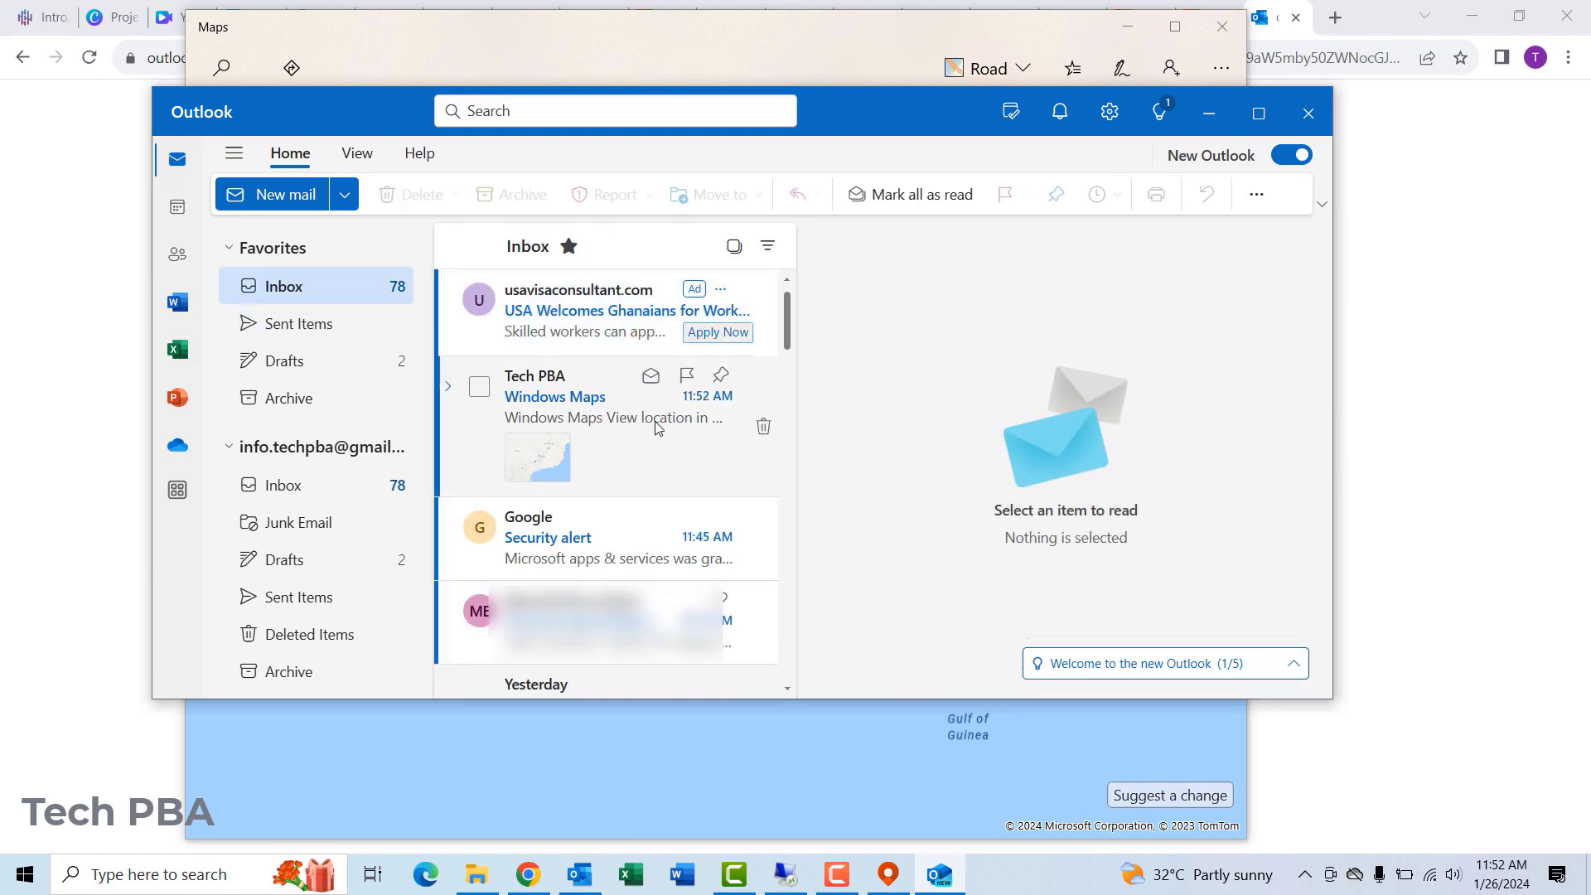
left_click(664, 459)
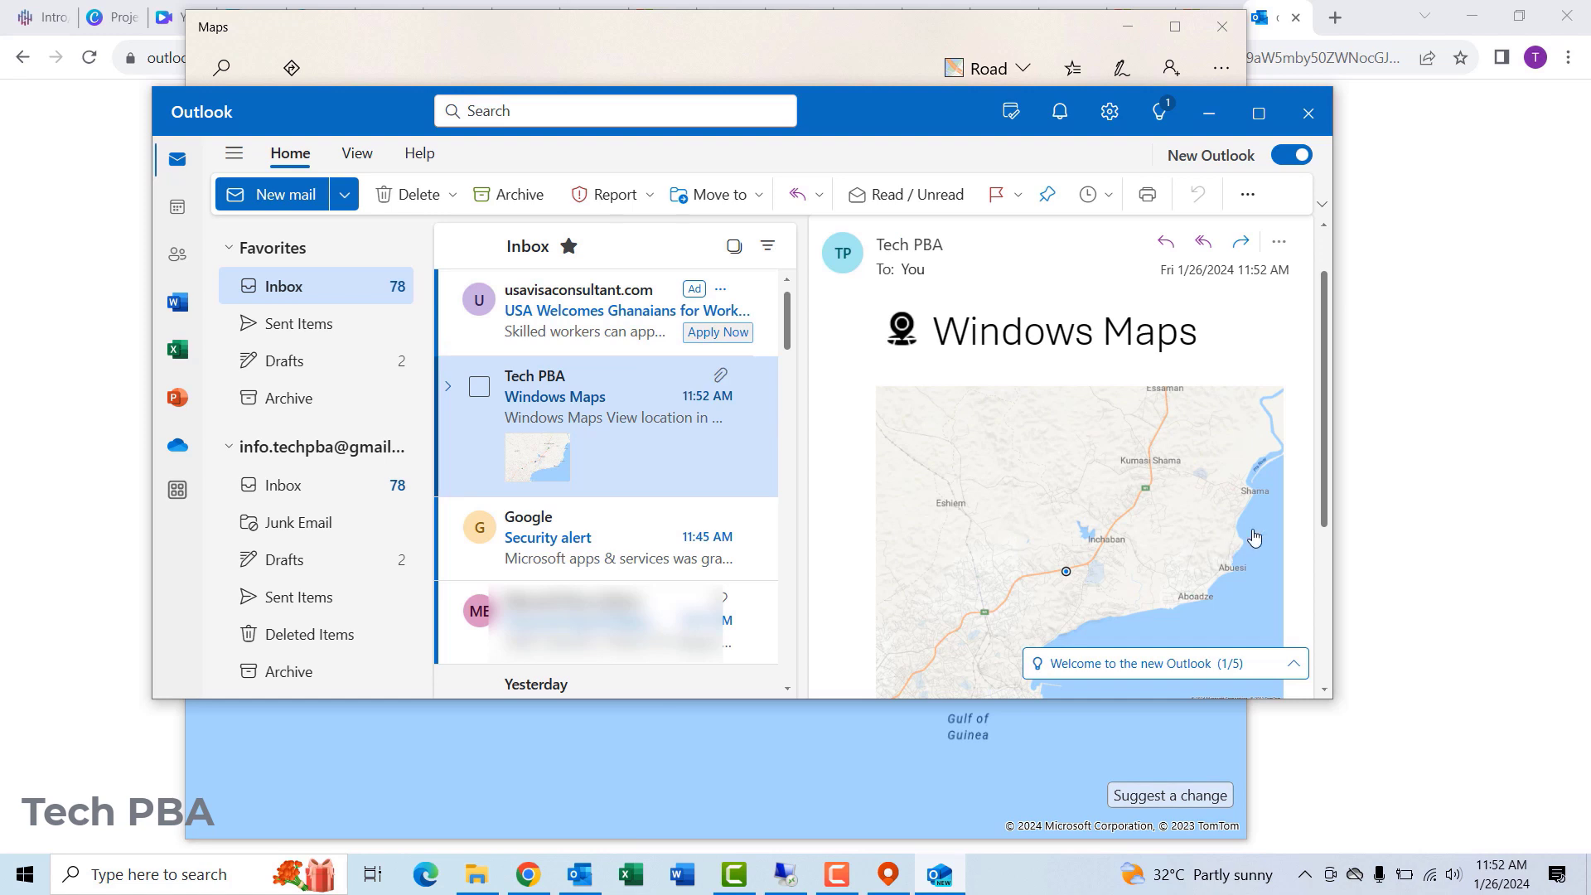
left_click_drag(1325, 449, 1303, 558)
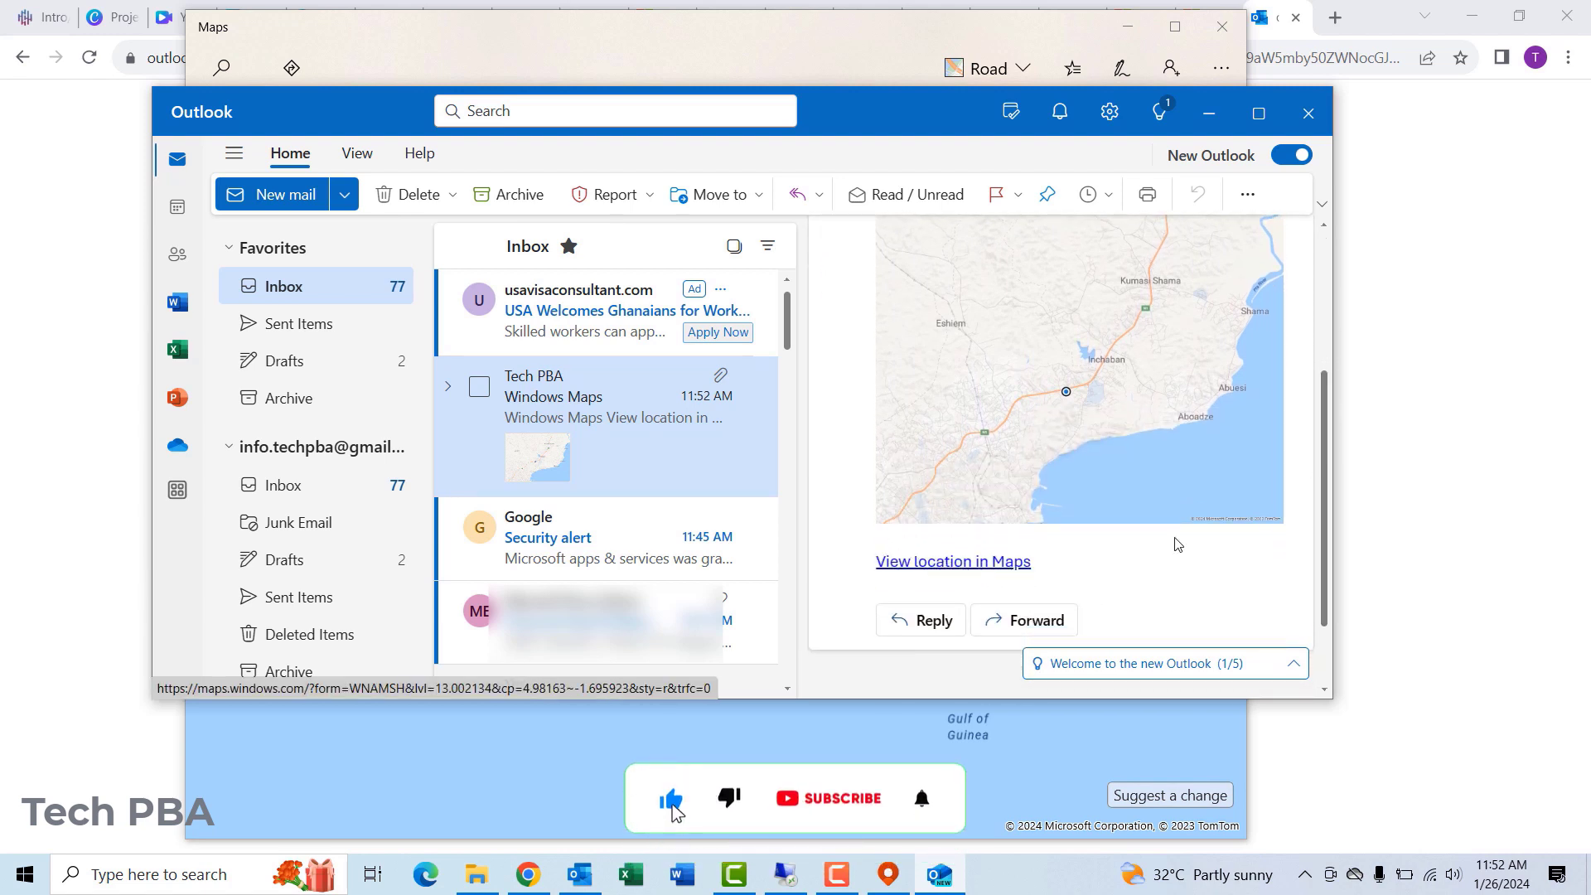
mouse_move(1325, 496)
left_mouse_down()
mouse_move(1324, 535)
mouse_move(1327, 476)
left_mouse_up()
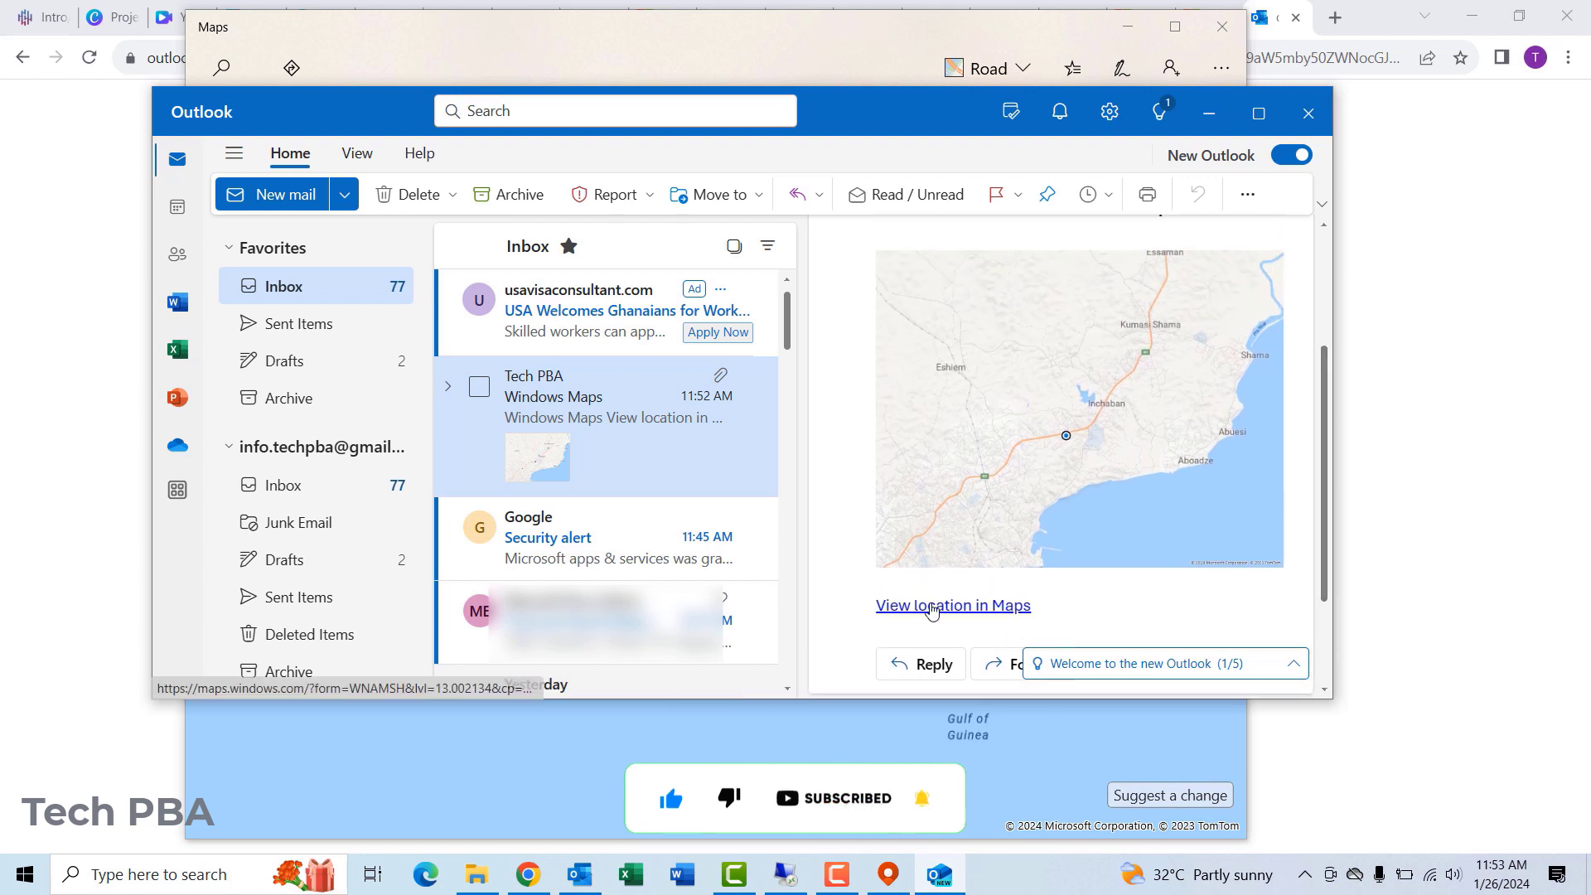